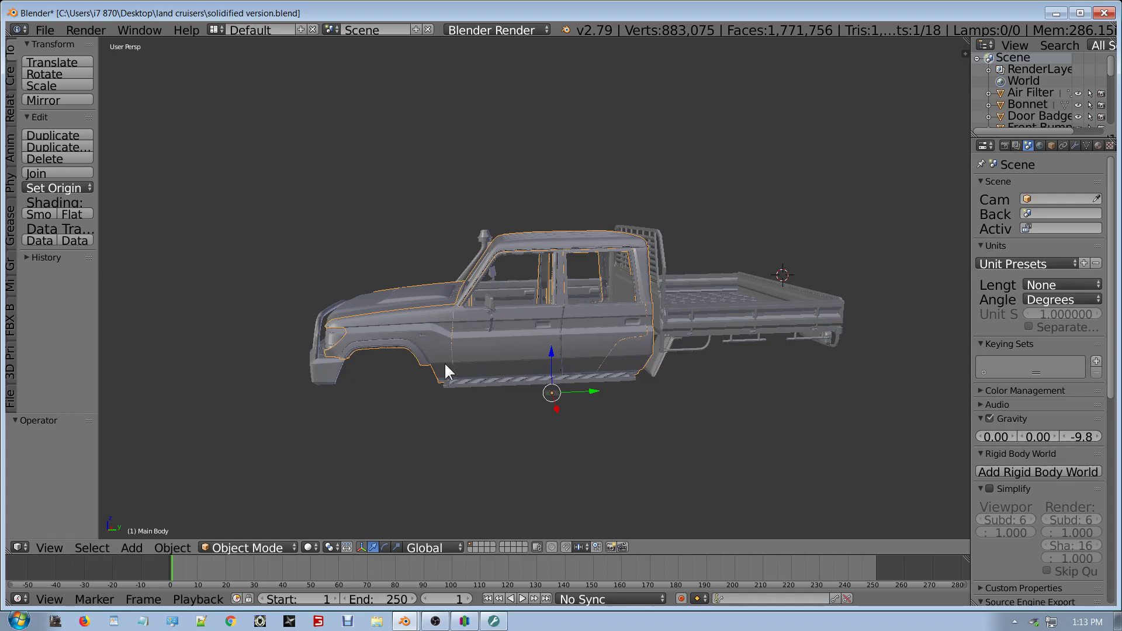
Step: Copy the cab body with Ctrl+C, then lift it and undo so it stays on the chassis
key("ctrl+c")
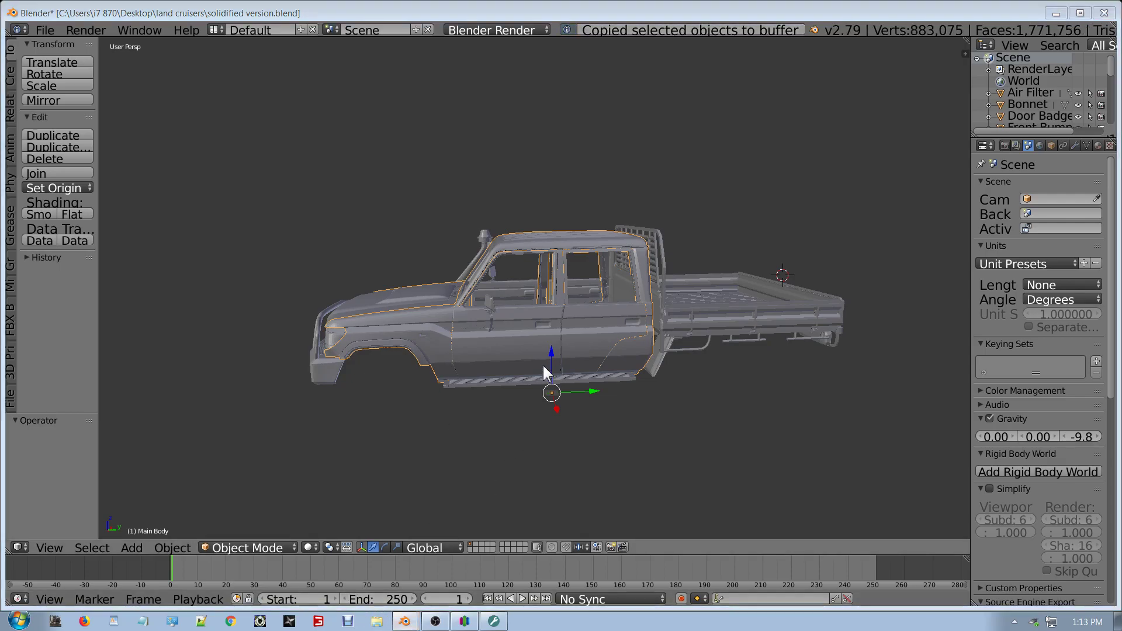
left_click_drag(542, 364, 572, 231)
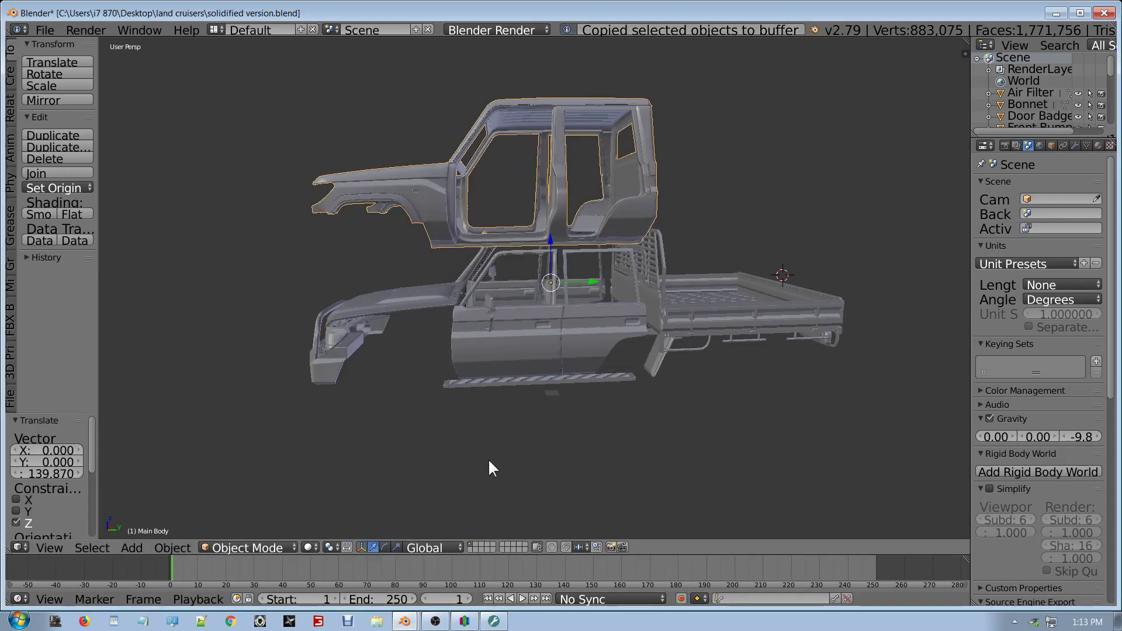
key("ctrl+z")
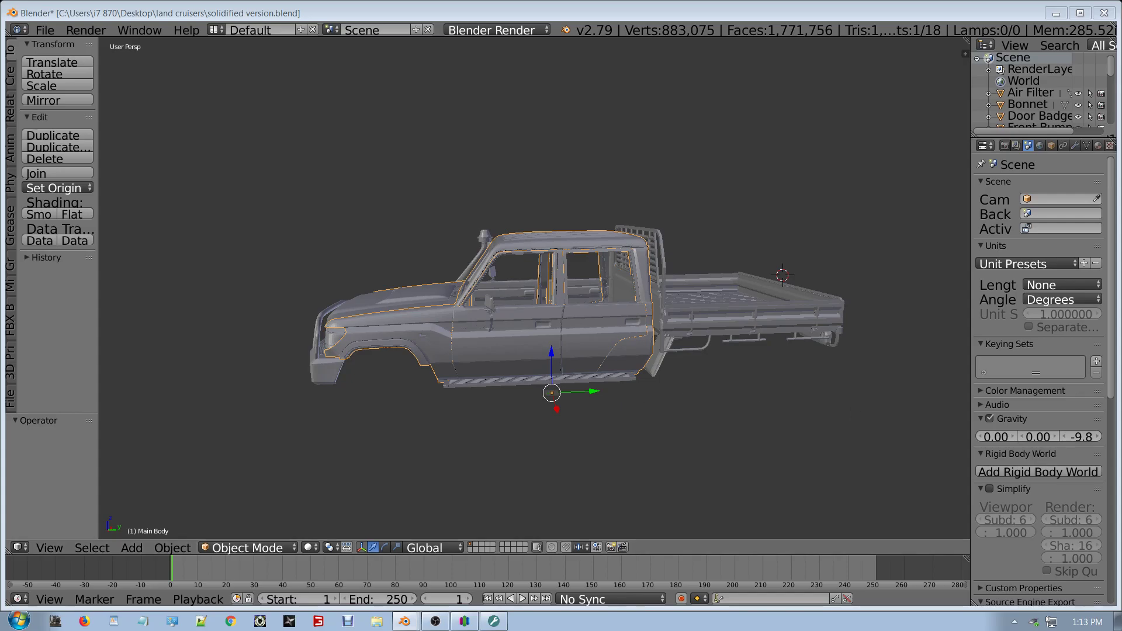
Step: Load test.stl into LimitState:FIX for repair
left_click(494, 621)
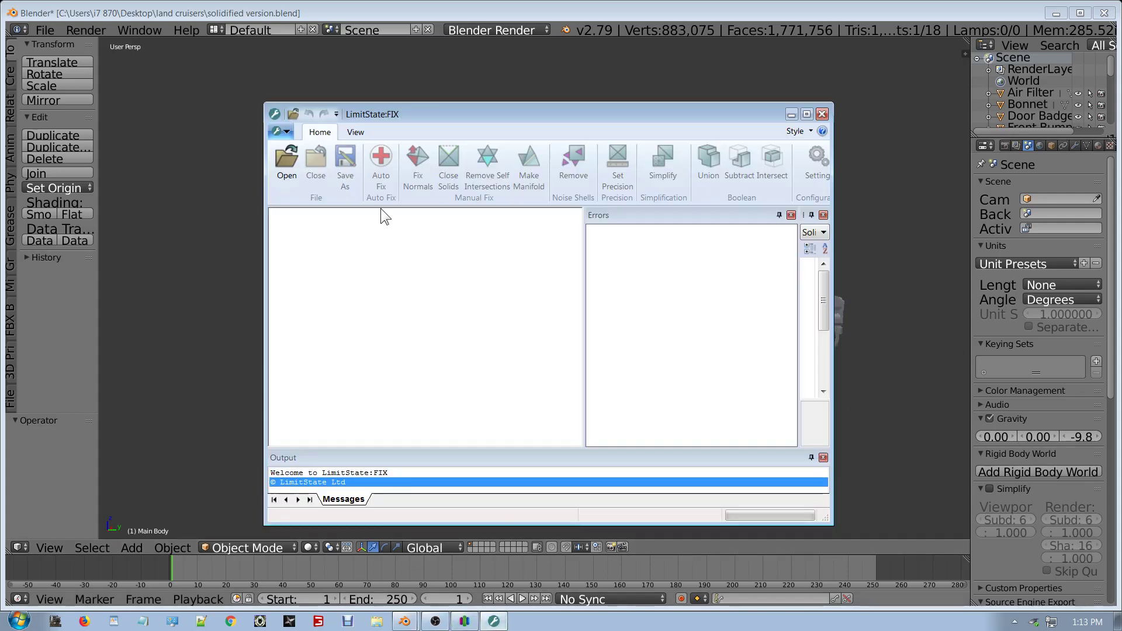
left_click(293, 167)
double_click(453, 251)
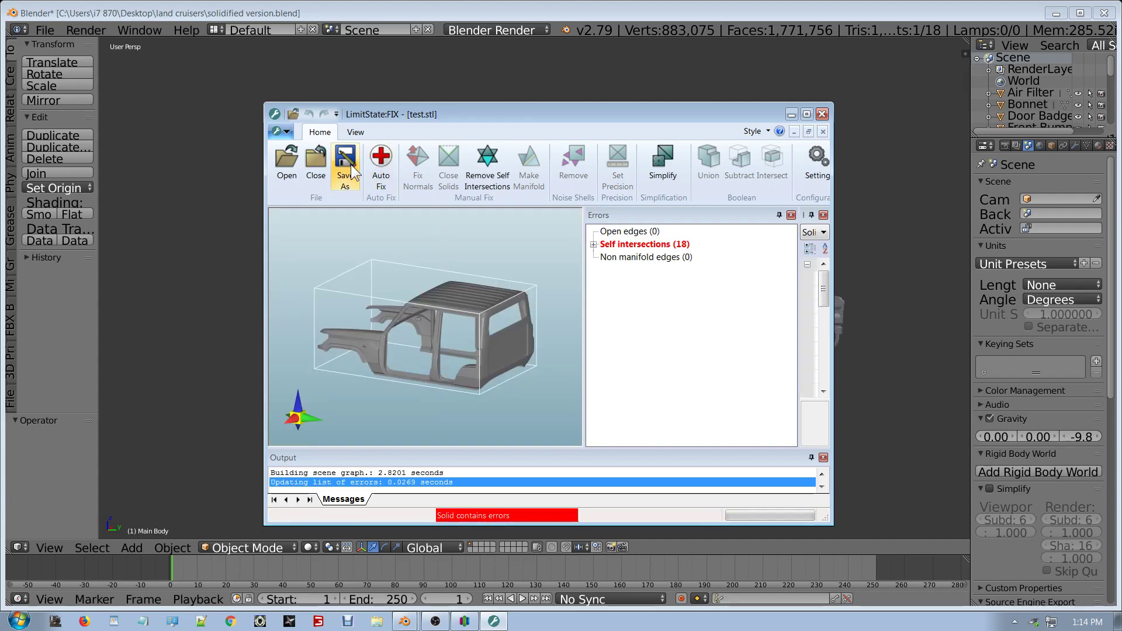
Step: Auto Fix the cab mesh, clearing all 18 self-intersections
left_click(381, 163)
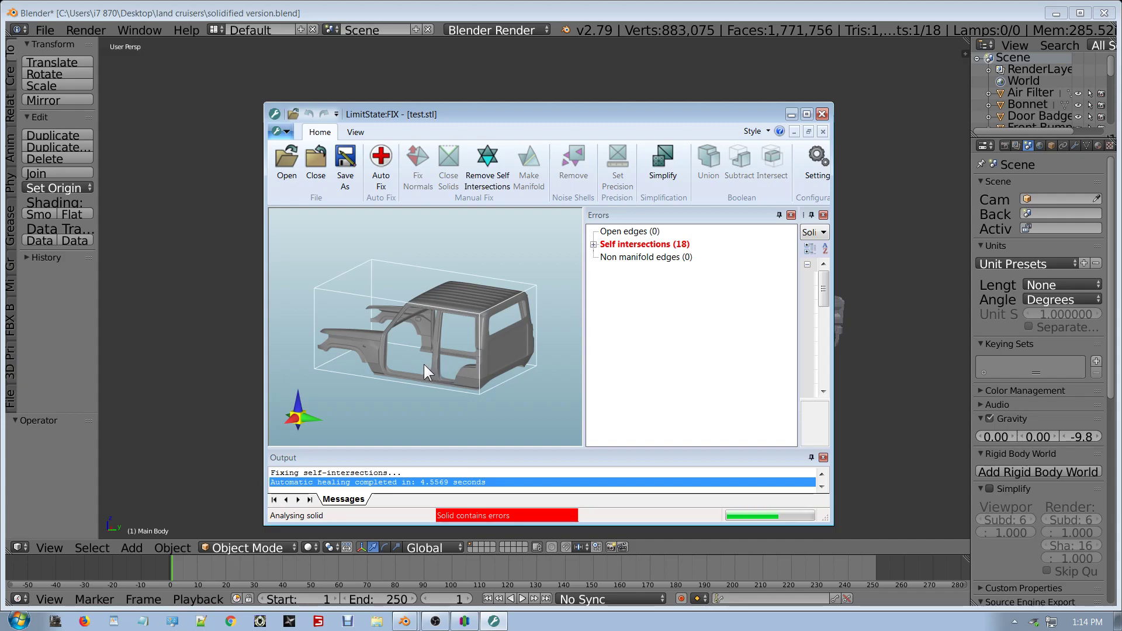
scroll(447, 355, "up", 5)
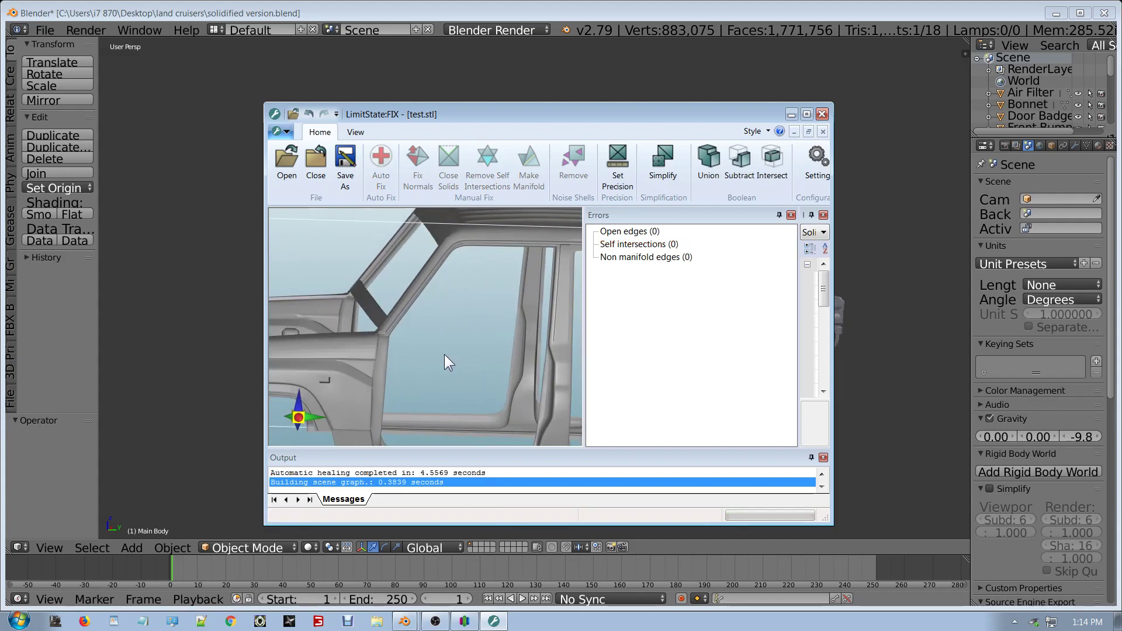
scroll(444, 354, "down", 5)
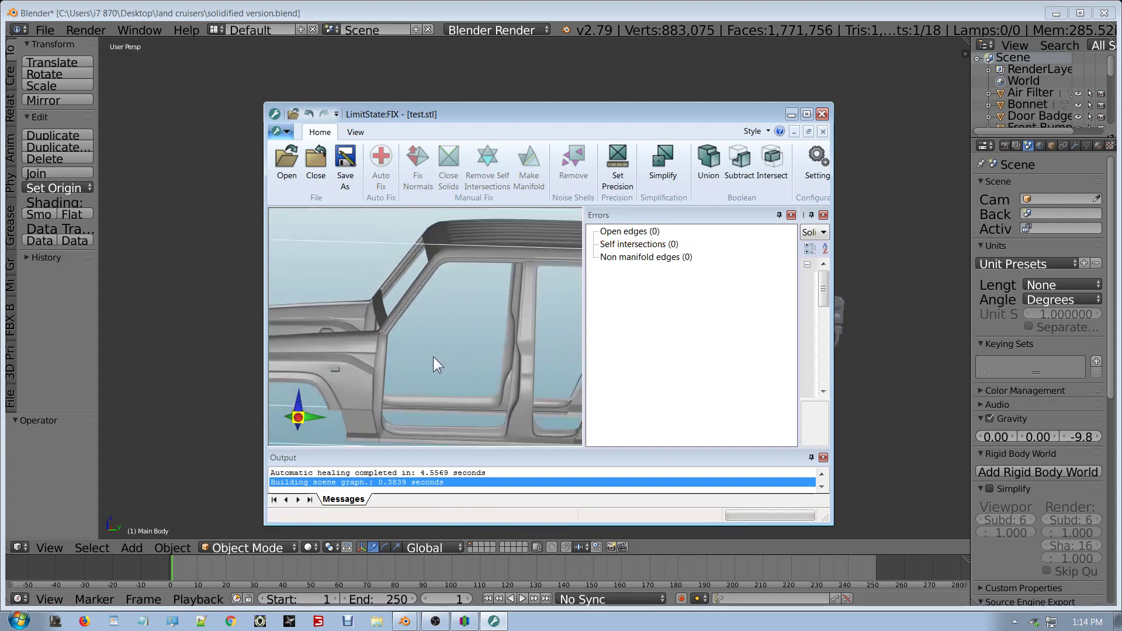
Step: Save the repaired mesh over test.stl, confirming the replace and save options
left_click(346, 166)
double_click(483, 247)
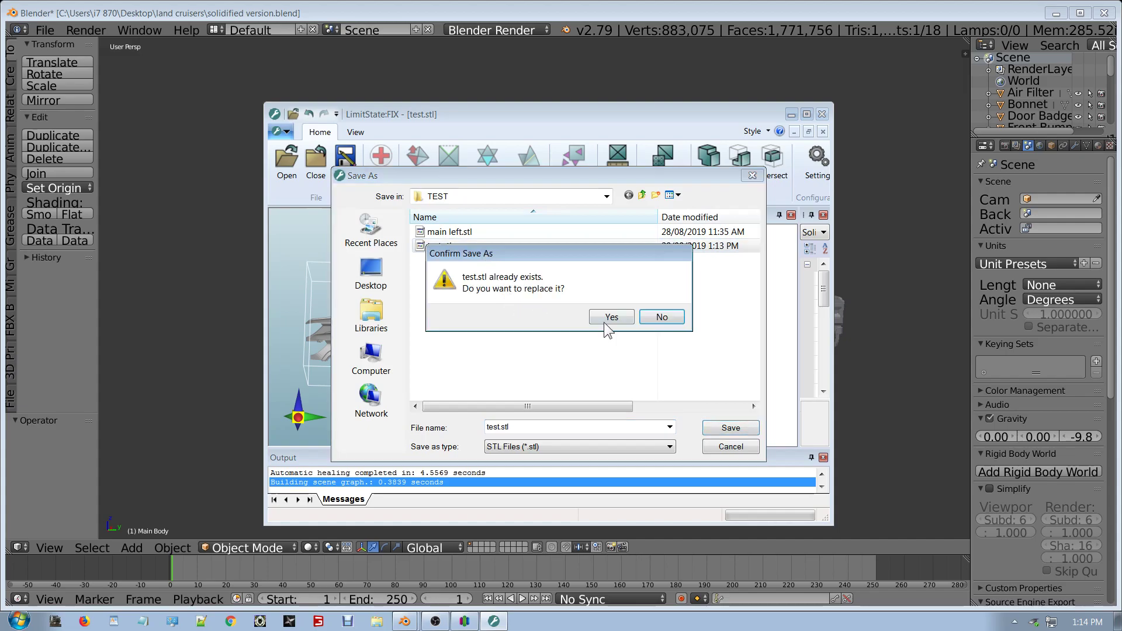
left_click(610, 318)
left_click(576, 433)
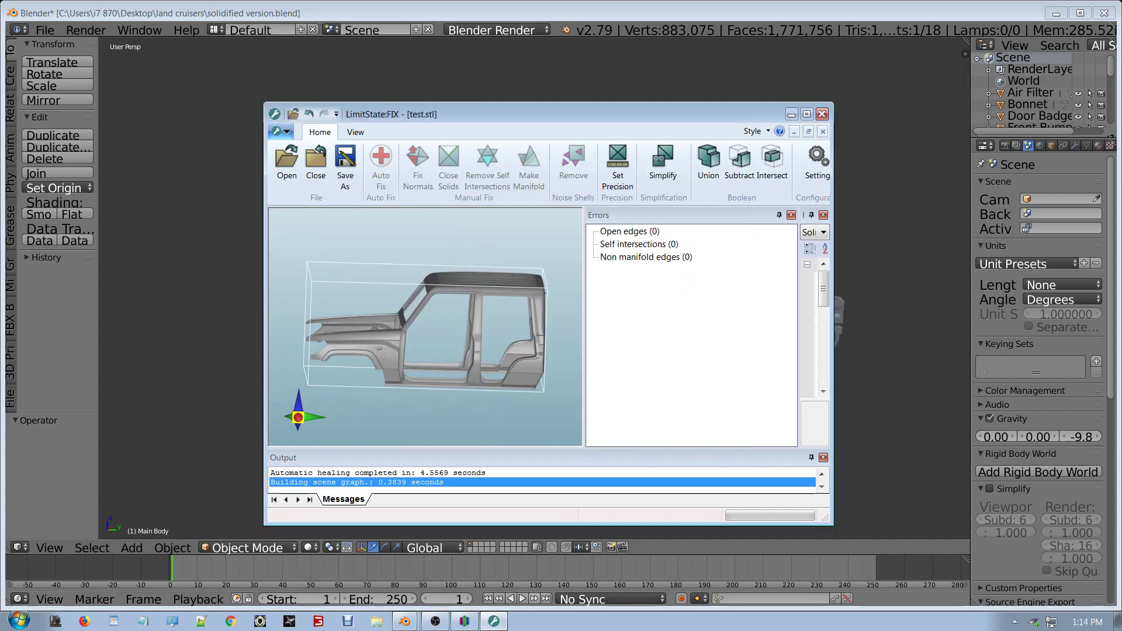
Step: Import test.stl onto the Simplify3D build plate
left_click(464, 621)
left_click(201, 252)
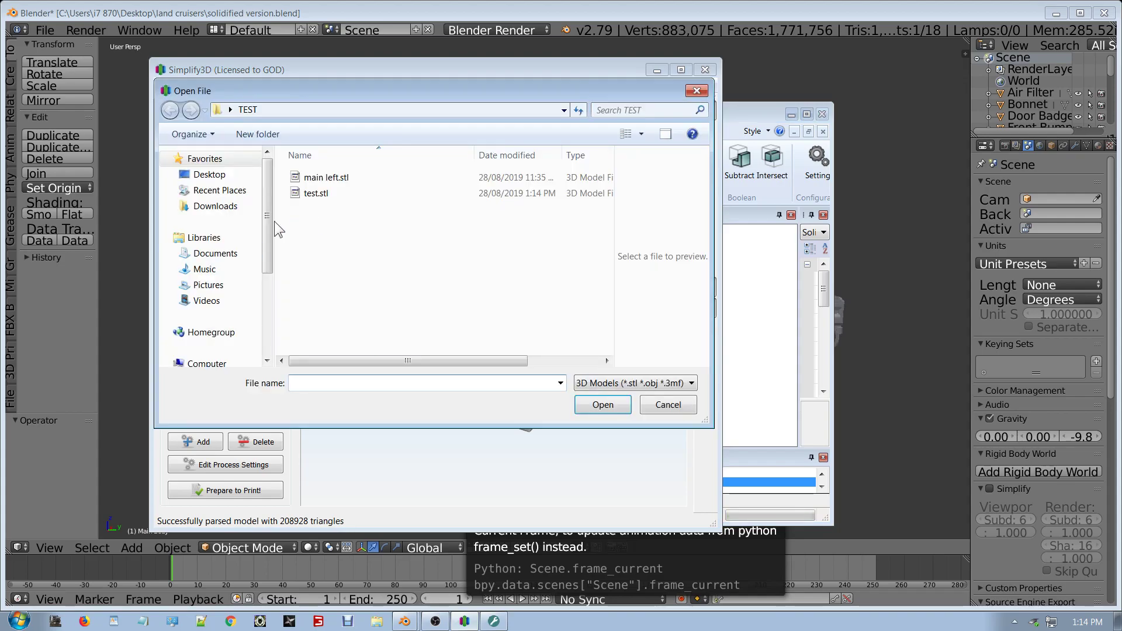
double_click(323, 196)
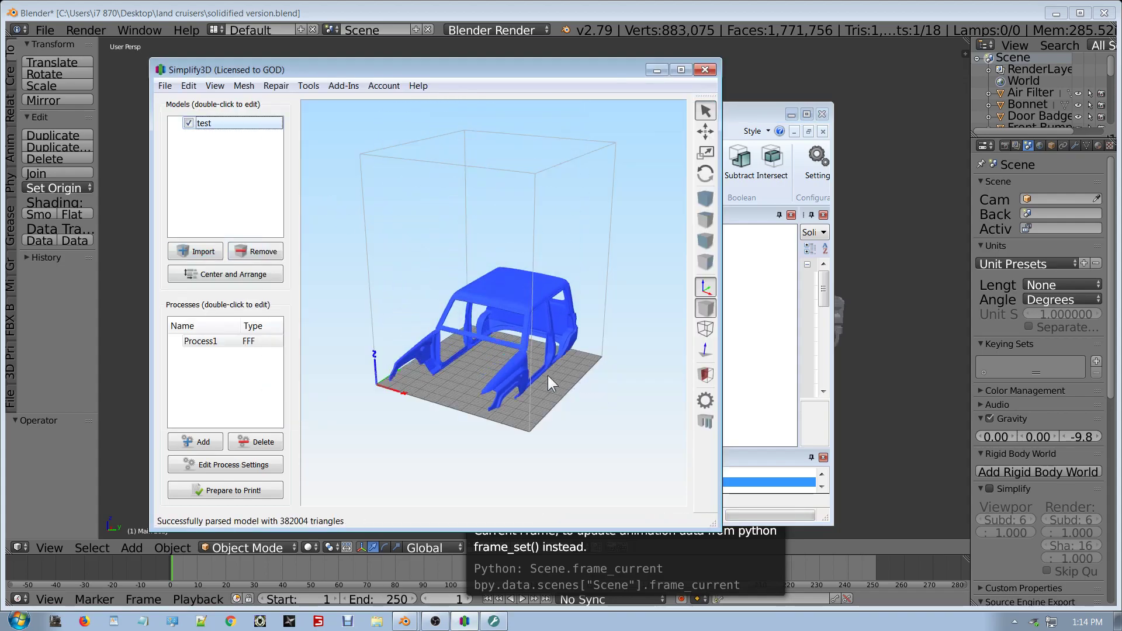
left_click_drag(549, 375, 531, 345)
scroll(454, 336, "up", 10)
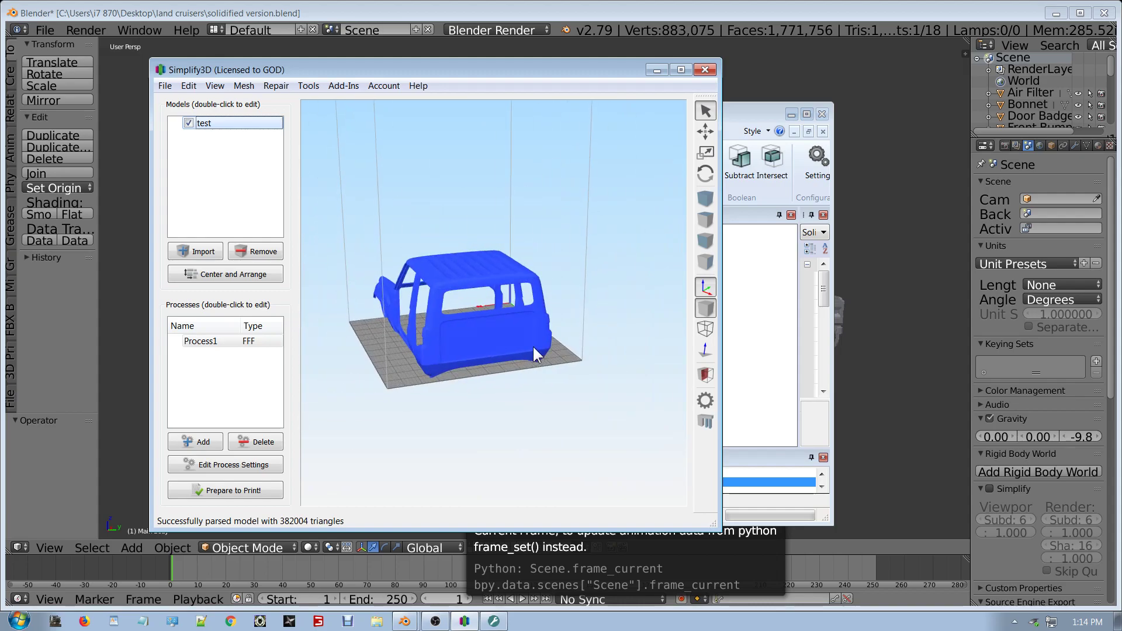
Step: Lay the cab's rear face flat on the bed so it stands upright
key("ctrl+b")
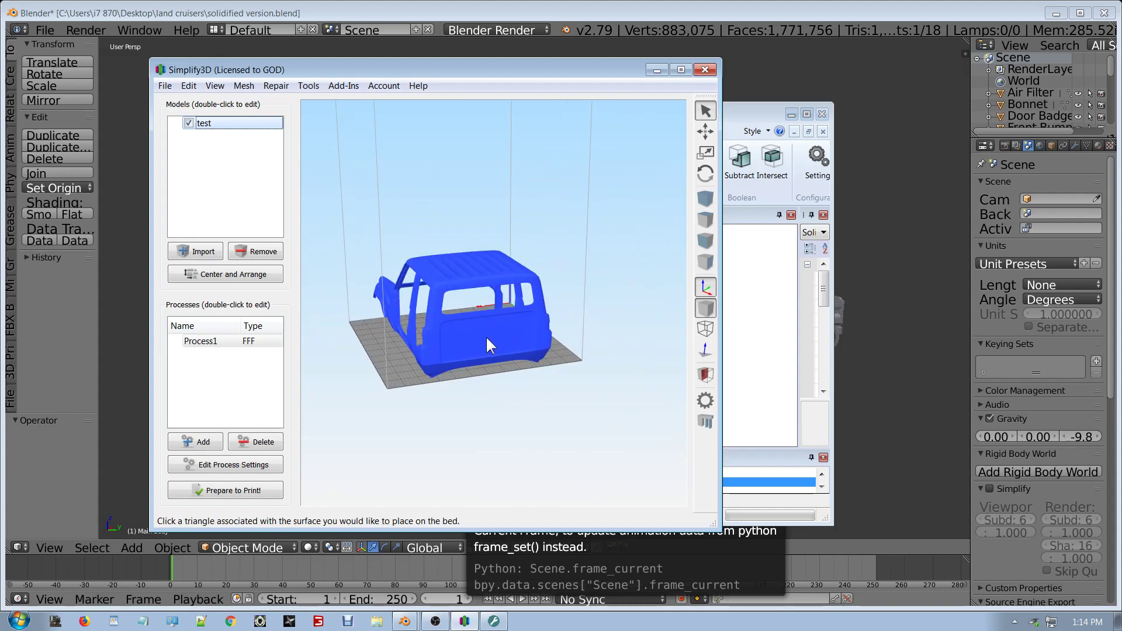
left_click(488, 345)
left_click_drag(487, 339, 621, 336)
scroll(596, 345, "up", 5)
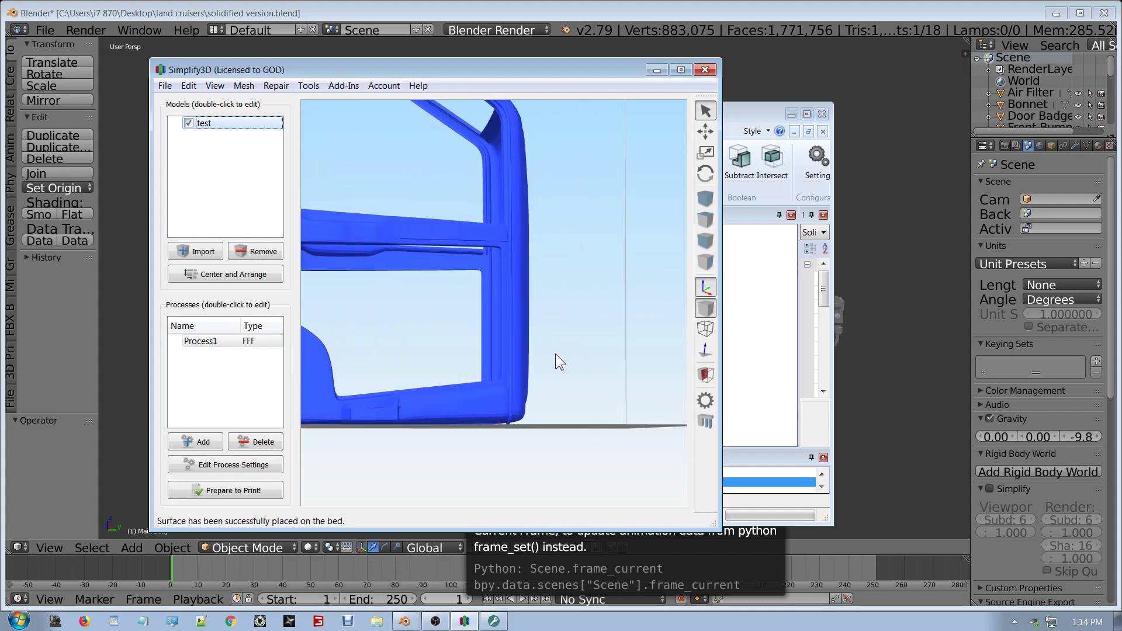
left_click_drag(554, 363, 558, 409)
scroll(559, 402, "down", 3)
left_click_drag(538, 250, 482, 433)
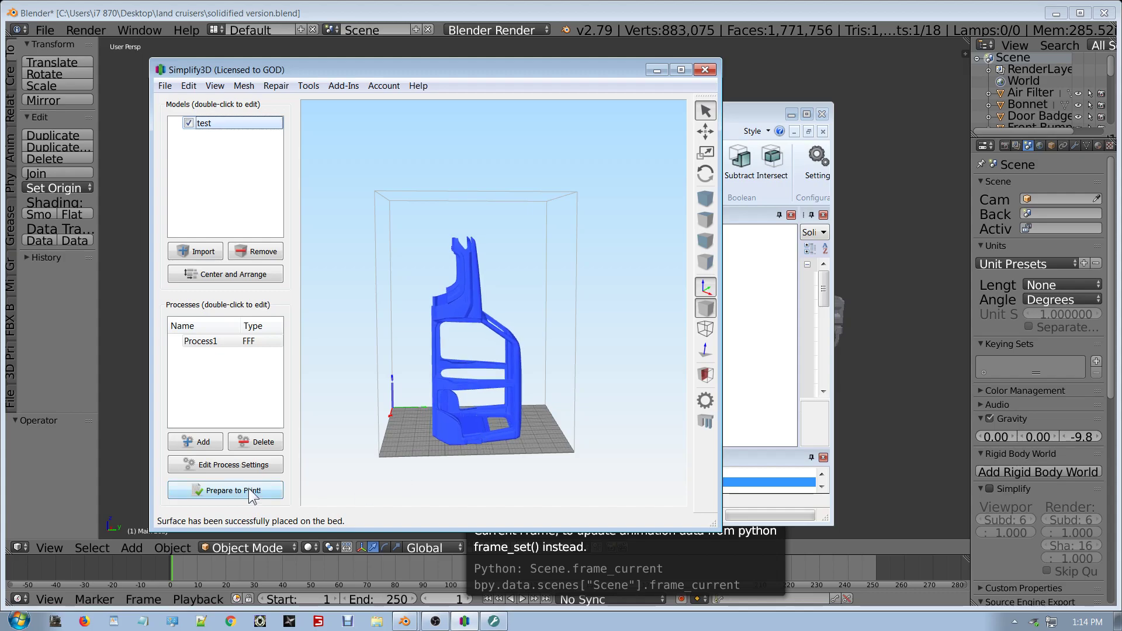
Step: Review the Layer settings of Process1 without changing them
double_click(199, 342)
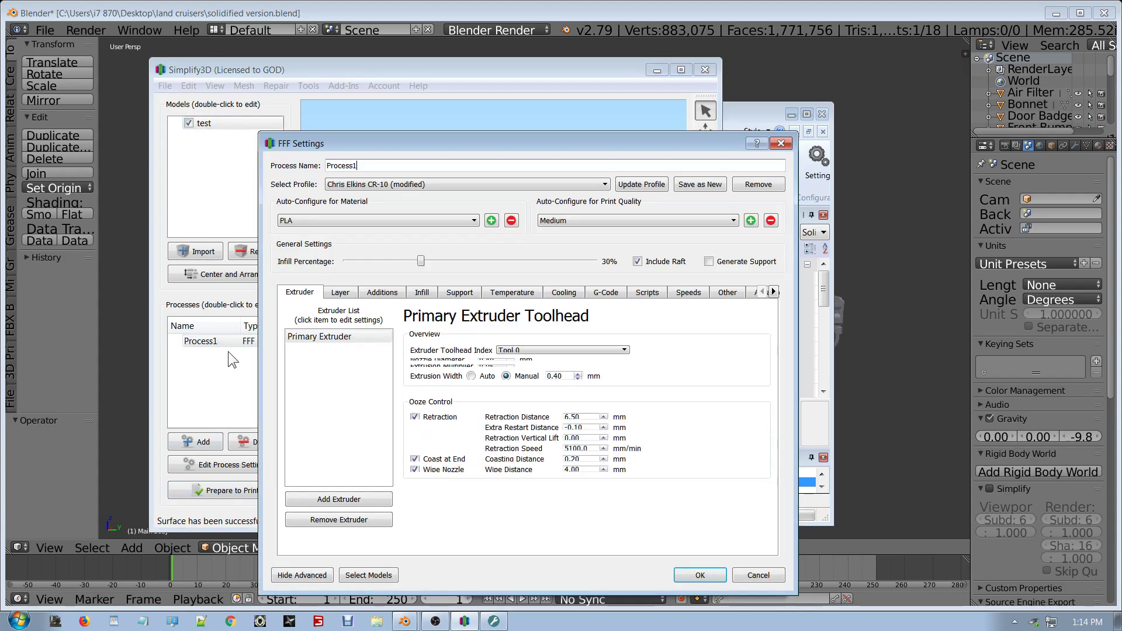
left_click(340, 294)
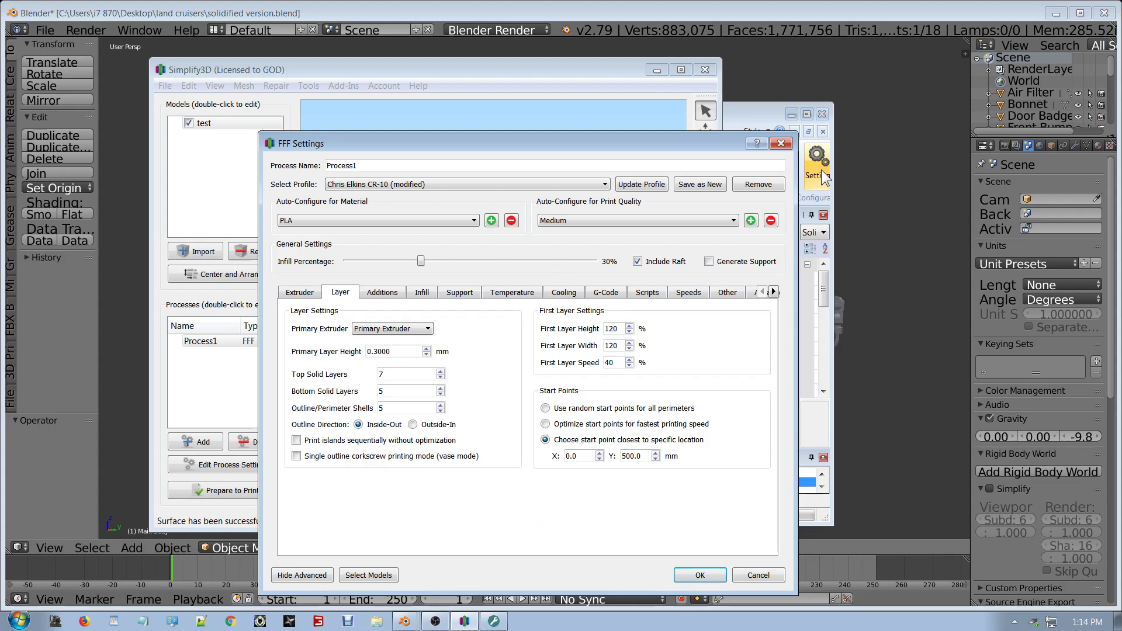
left_click(782, 144)
Step: Slice the cab (12 h 29 min, 179.98 g), inspect the preview, and exit preview mode
left_click(263, 495)
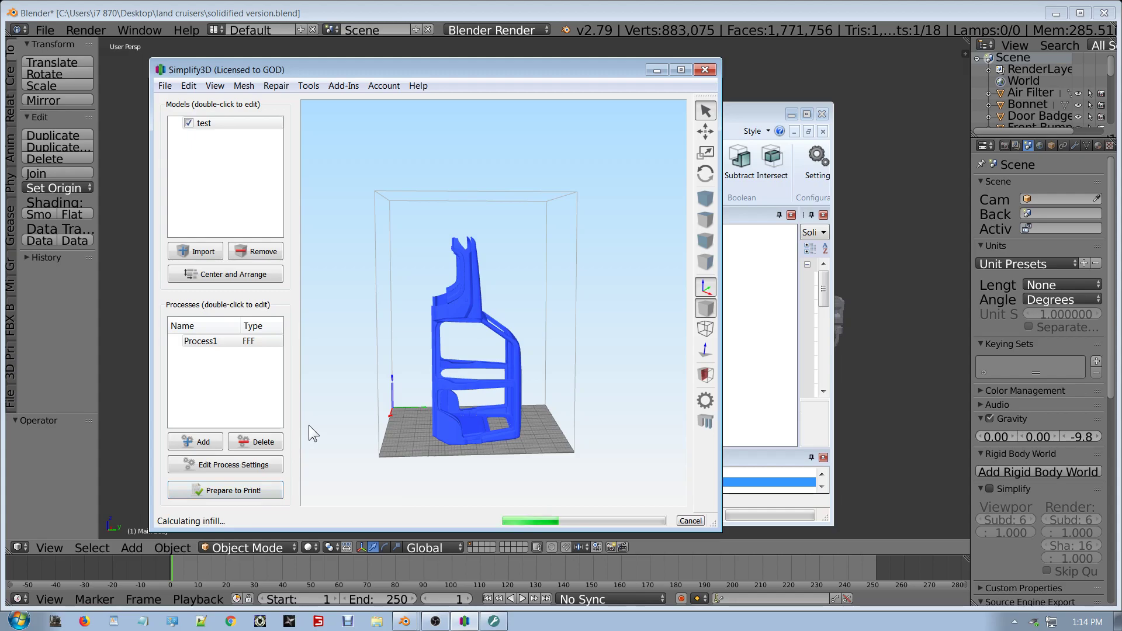
scroll(456, 403, "up", 2)
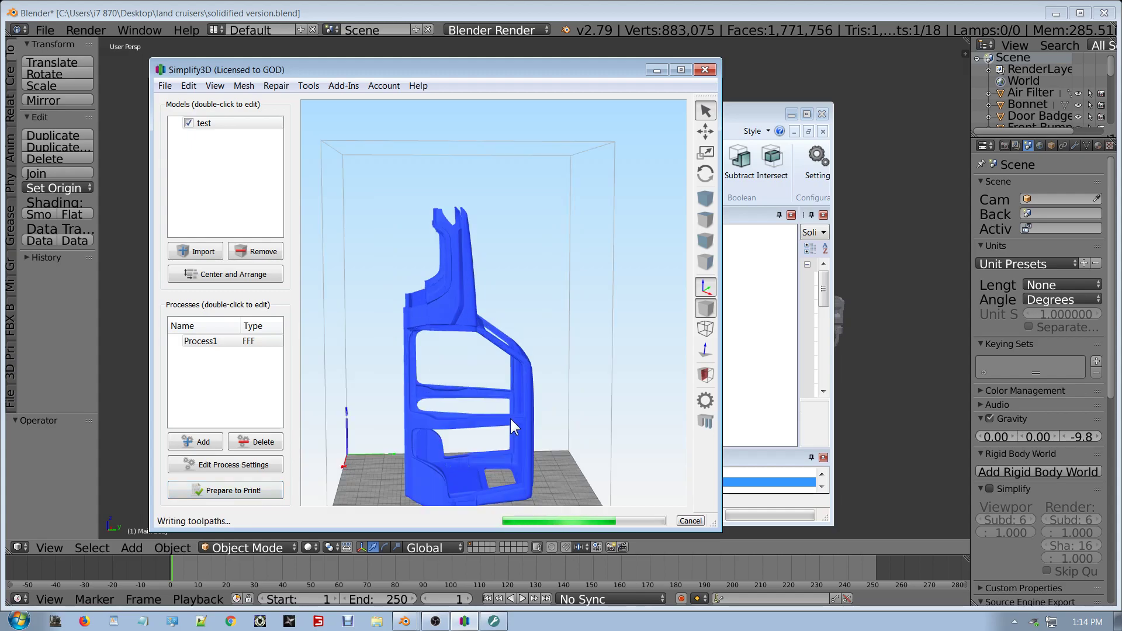
left_click_drag(510, 419, 539, 326)
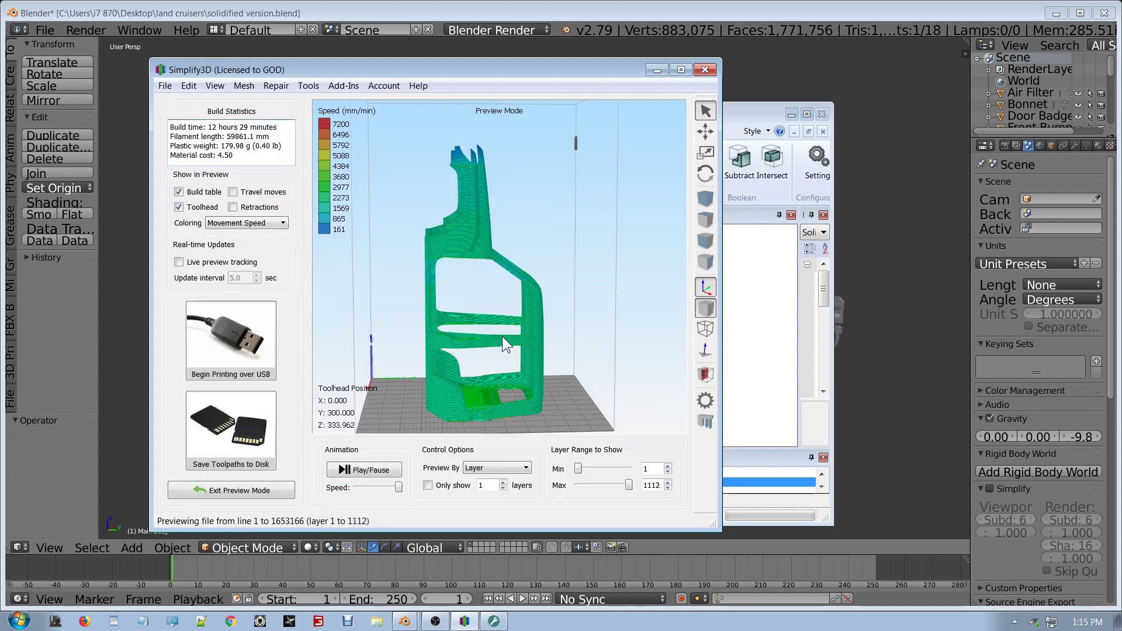
scroll(502, 336, "up", 5)
scroll(433, 249, "up", 5)
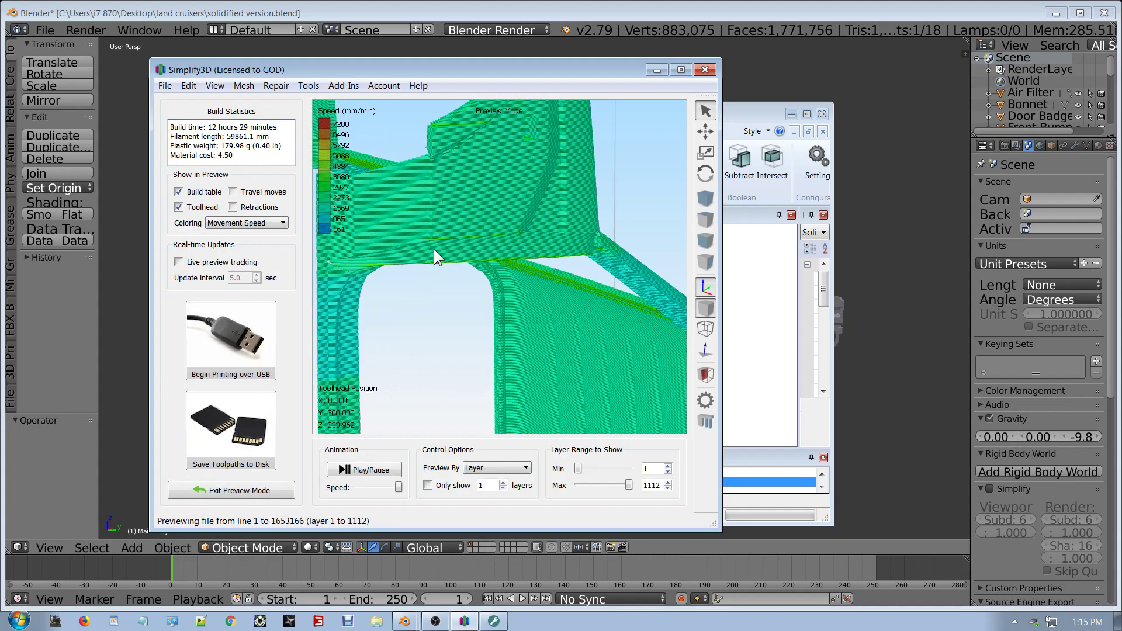
scroll(482, 251, "down", 10)
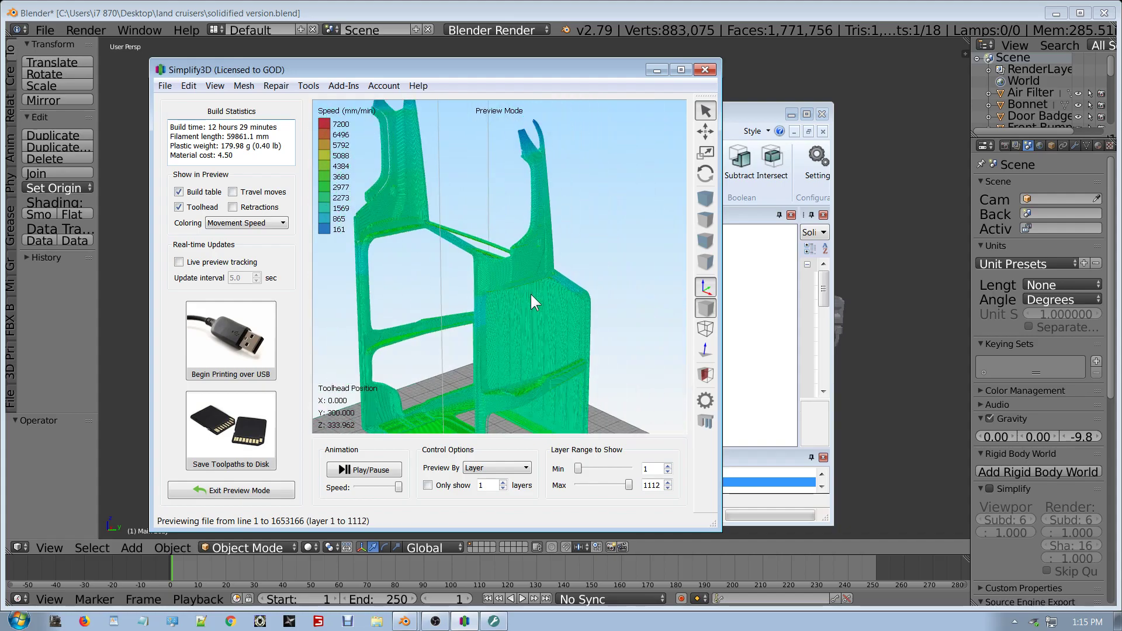
left_click(228, 492)
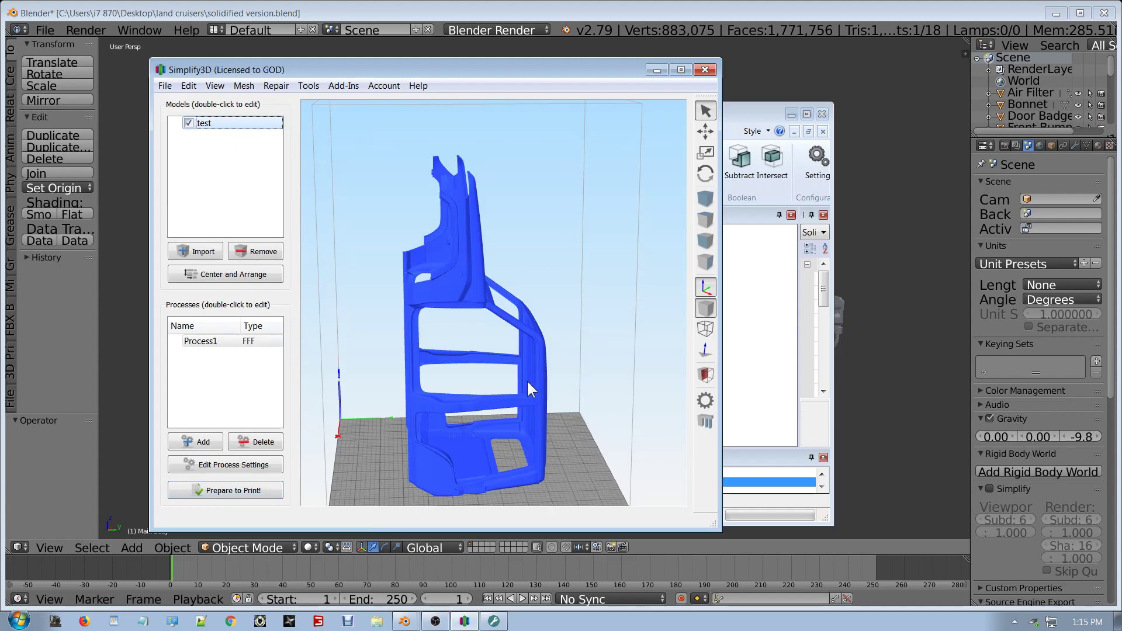
Step: Set Process1's infill to 50% and edit the Primary Layer Height, saving the settings
left_click_drag(534, 387, 535, 357)
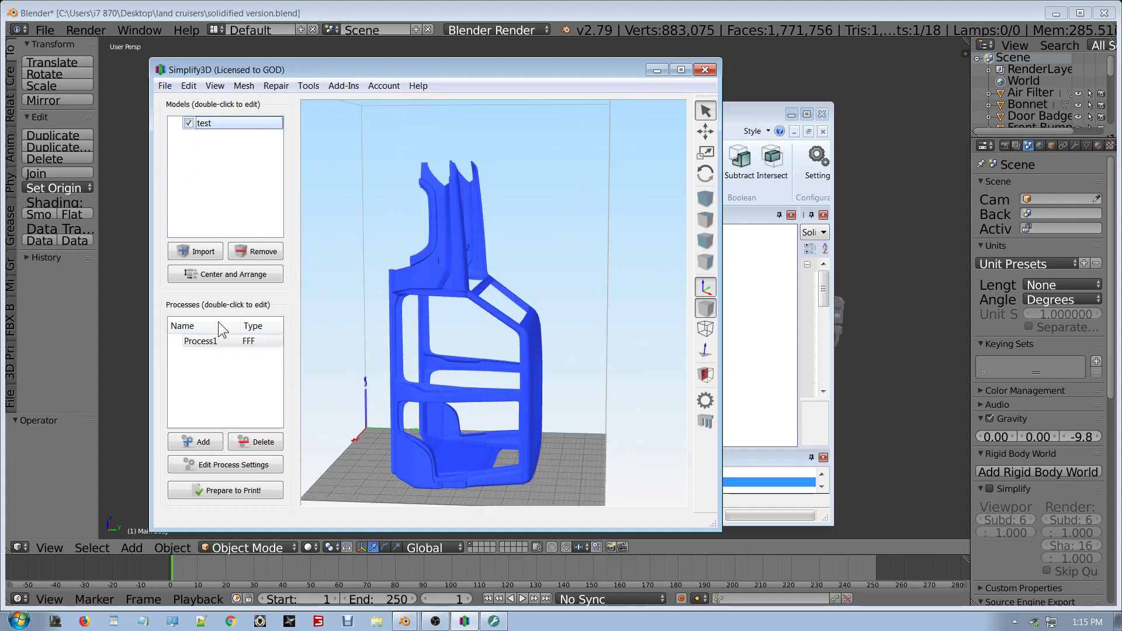
double_click(204, 342)
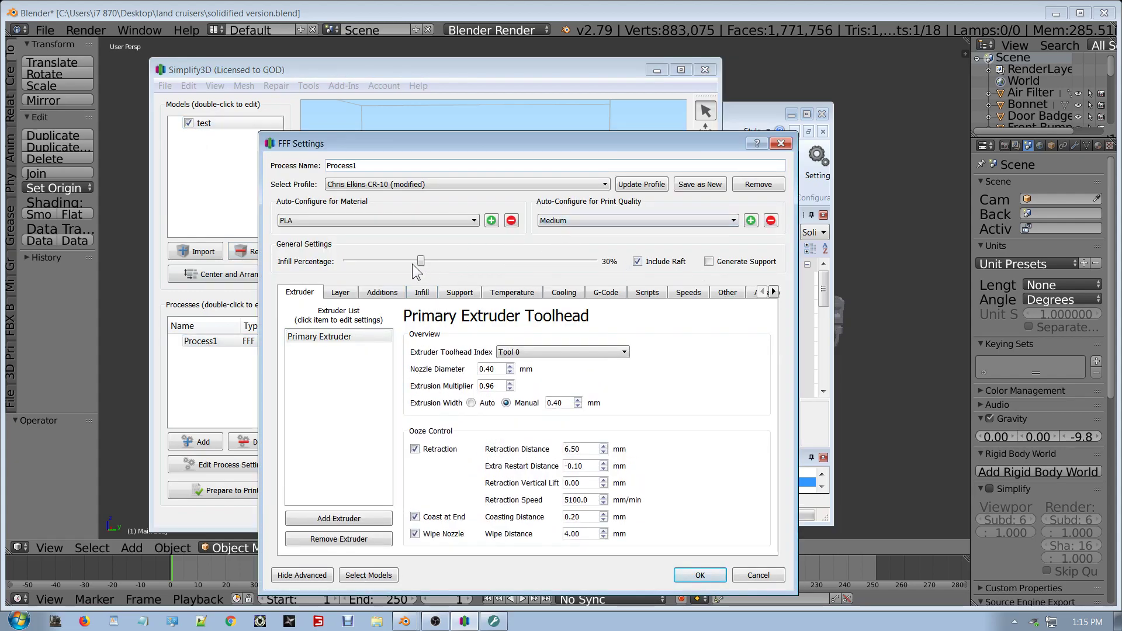
left_click_drag(420, 262, 470, 262)
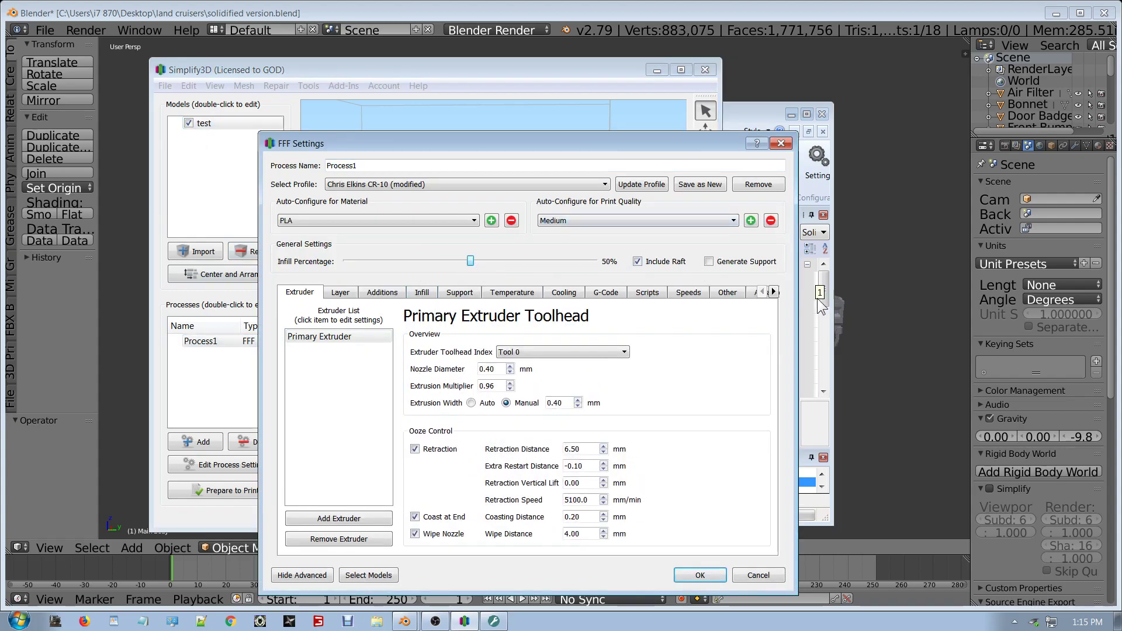
left_click(340, 292)
left_click_drag(390, 351, 375, 358)
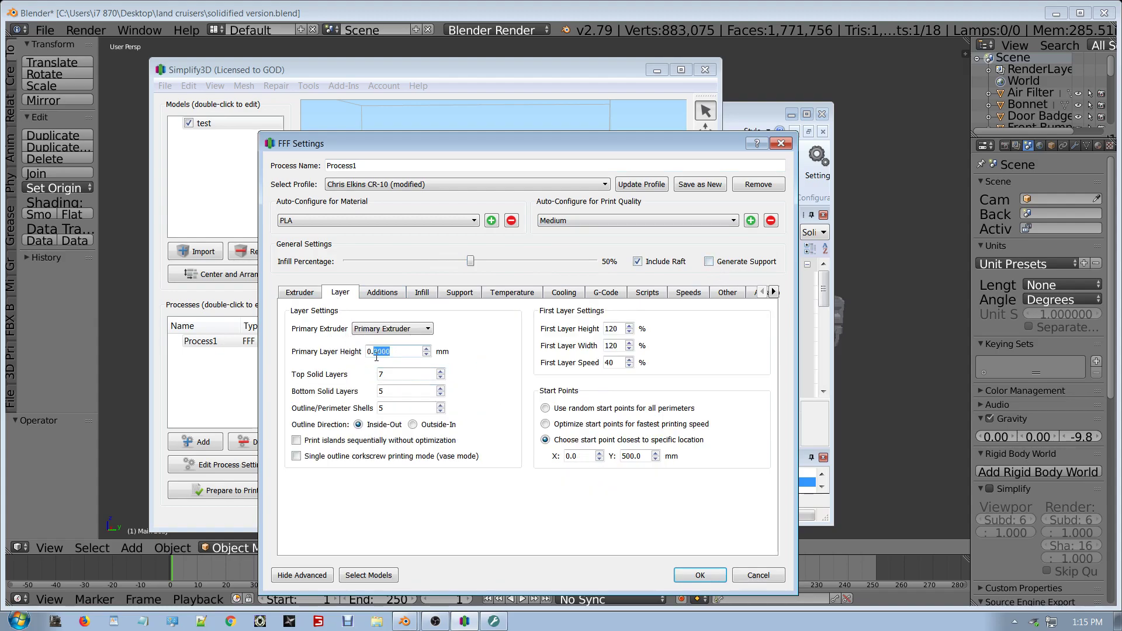
left_click(699, 575)
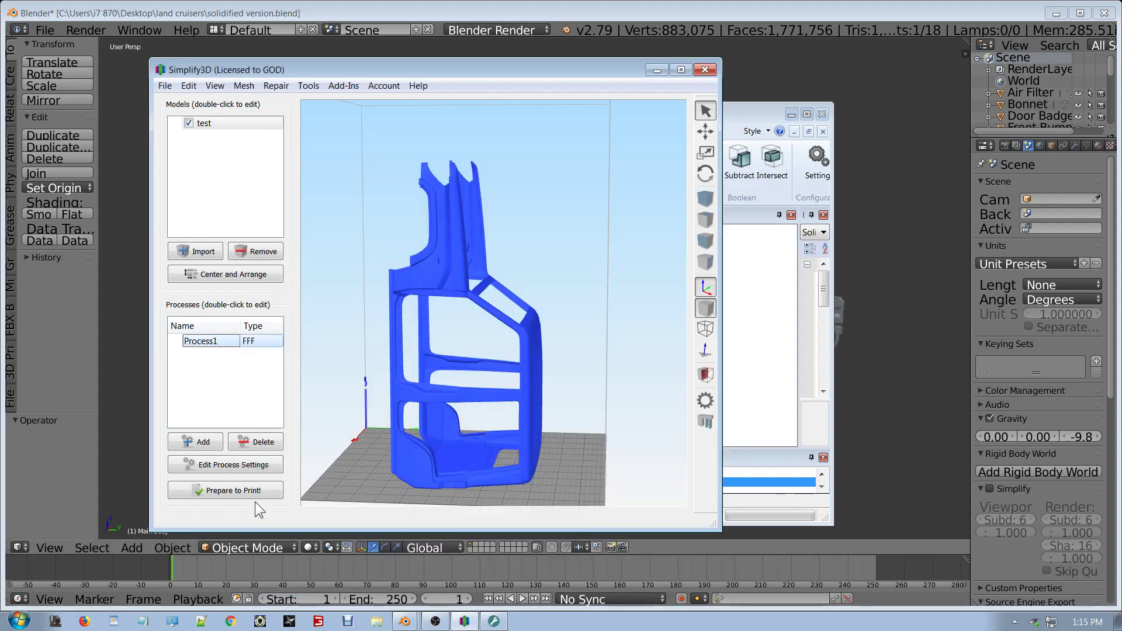
Step: Re-slice the cab (3332 layers, 36 h 38 min, 163.94 g) and zoom and orbit the preview
left_click(233, 496)
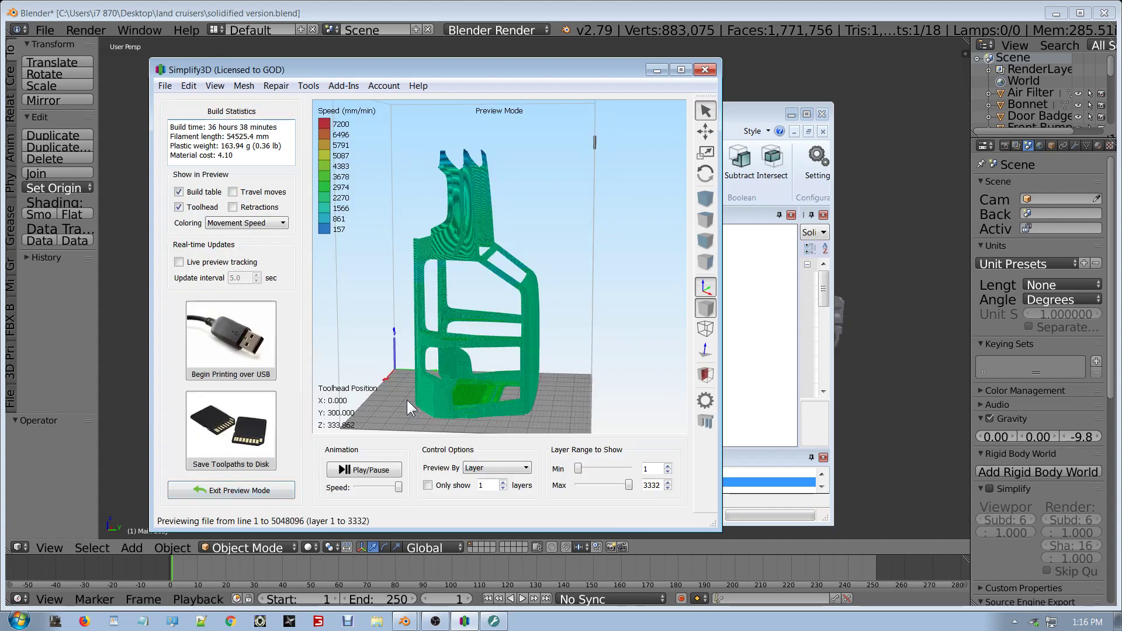
scroll(369, 278, "up", 6)
scroll(448, 330, "down", 8)
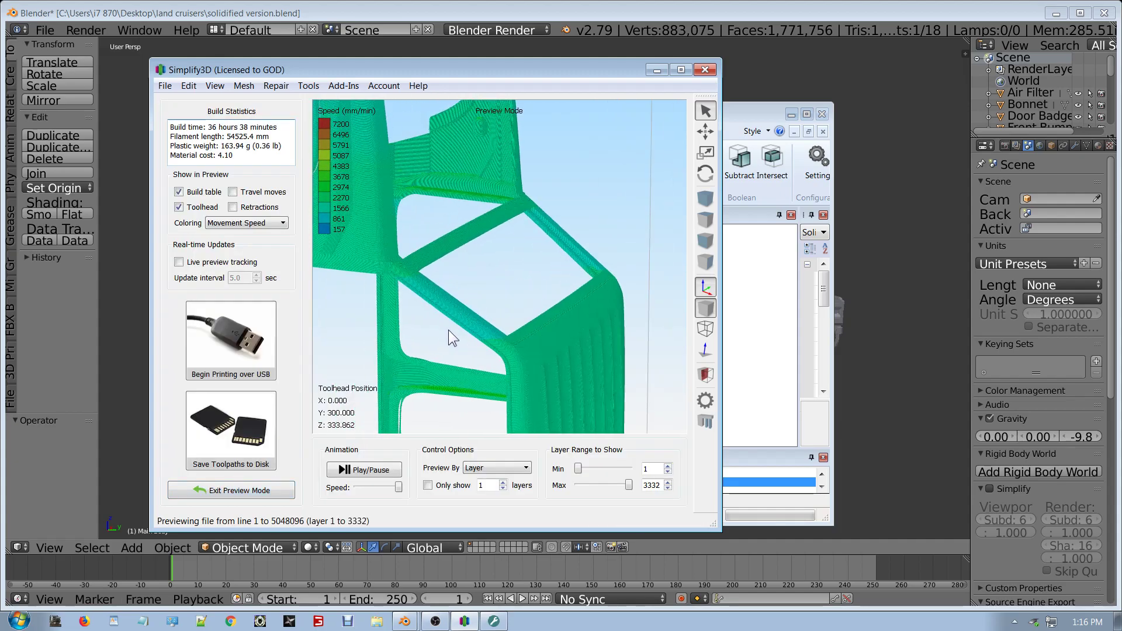
scroll(491, 356, "up", 8)
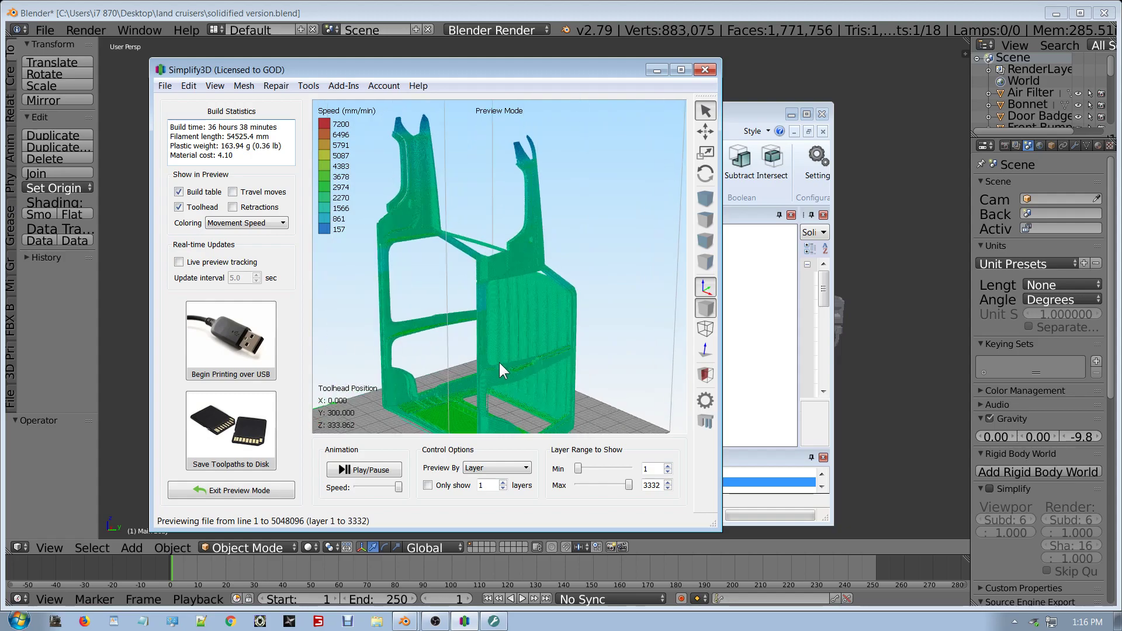
scroll(532, 314, "down", 8)
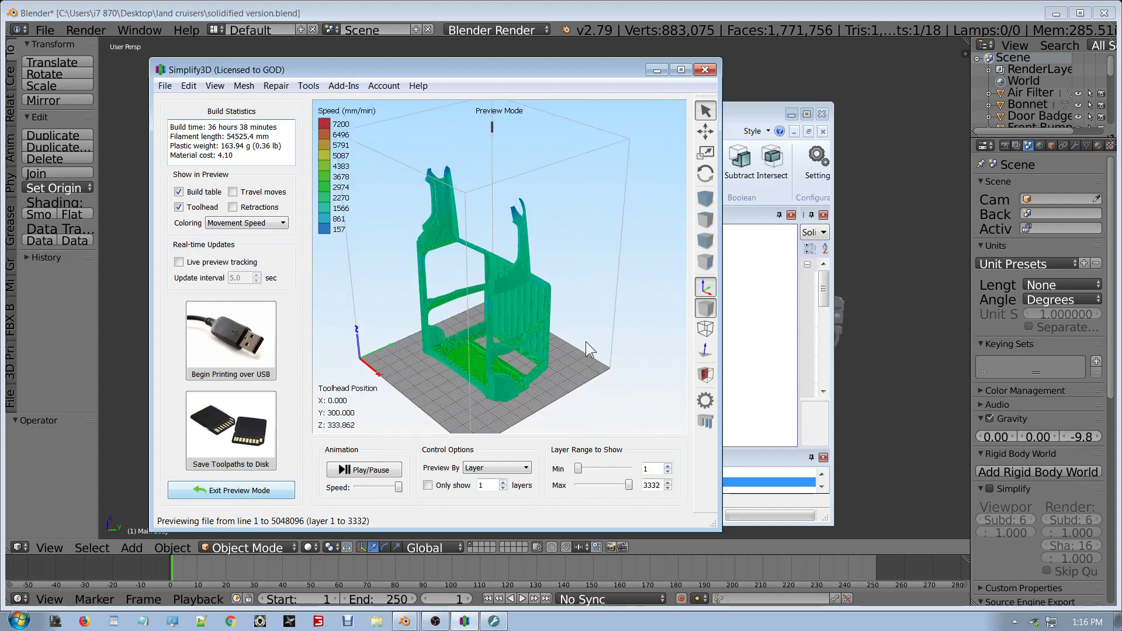
scroll(468, 298, "up", 8)
mouse_move(483, 280)
left_mouse_down()
mouse_move(505, 277)
mouse_move(500, 342)
mouse_move(461, 311)
mouse_move(482, 235)
mouse_move(462, 275)
left_mouse_up()
Step: Enable Generate Support in Process1 and re-slice the cab (3334 layers, 369.91 g)
left_click(231, 490)
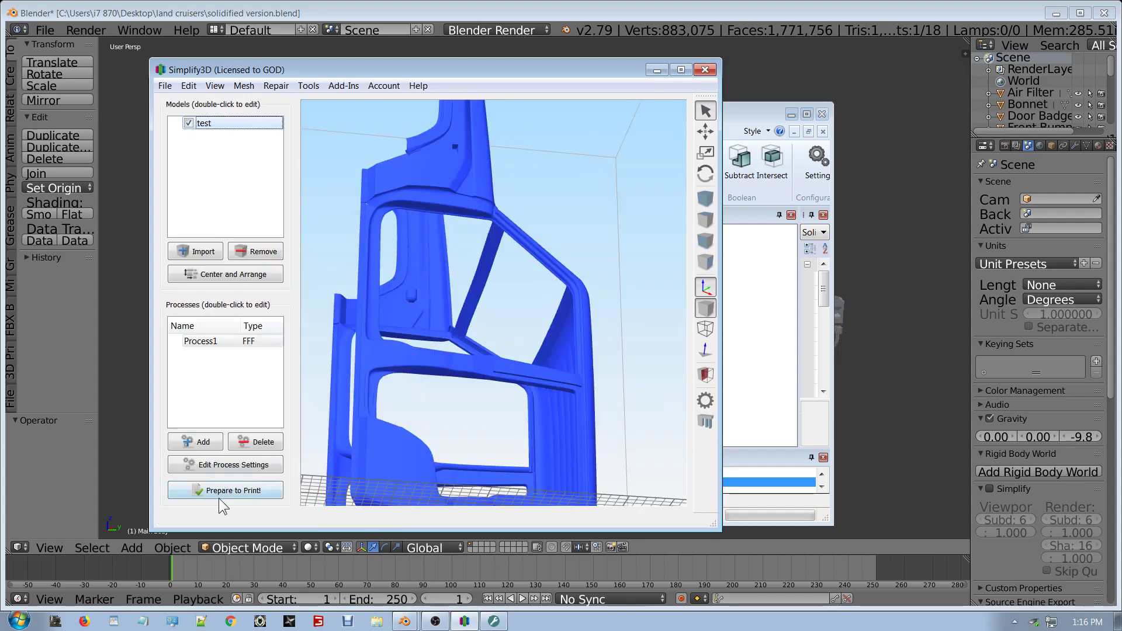
double_click(227, 342)
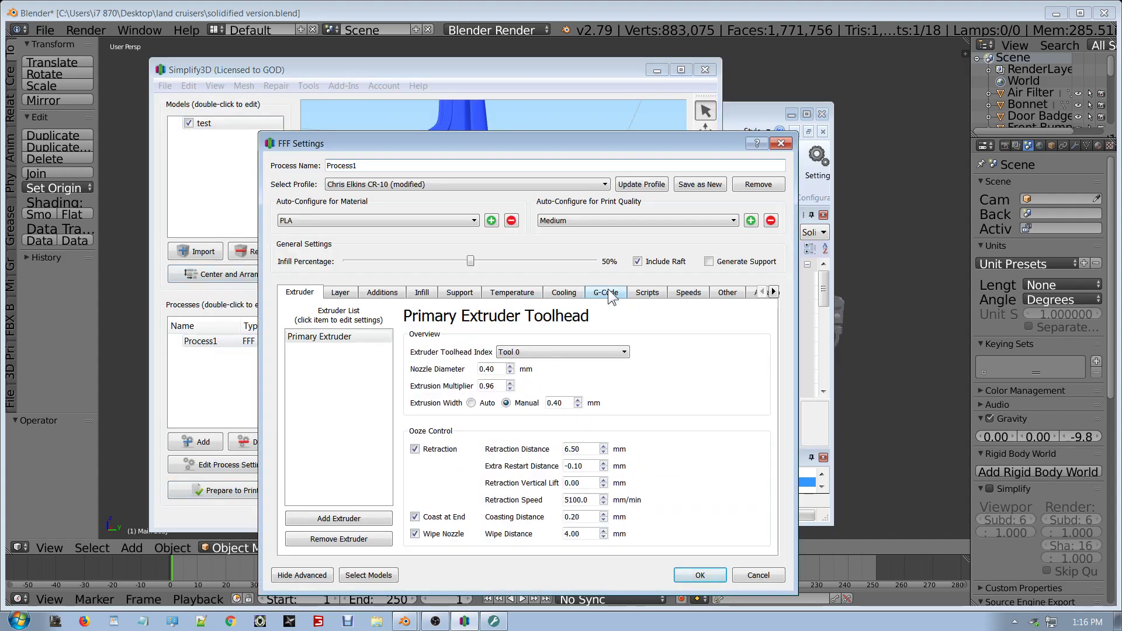
left_click(709, 262)
left_click(698, 575)
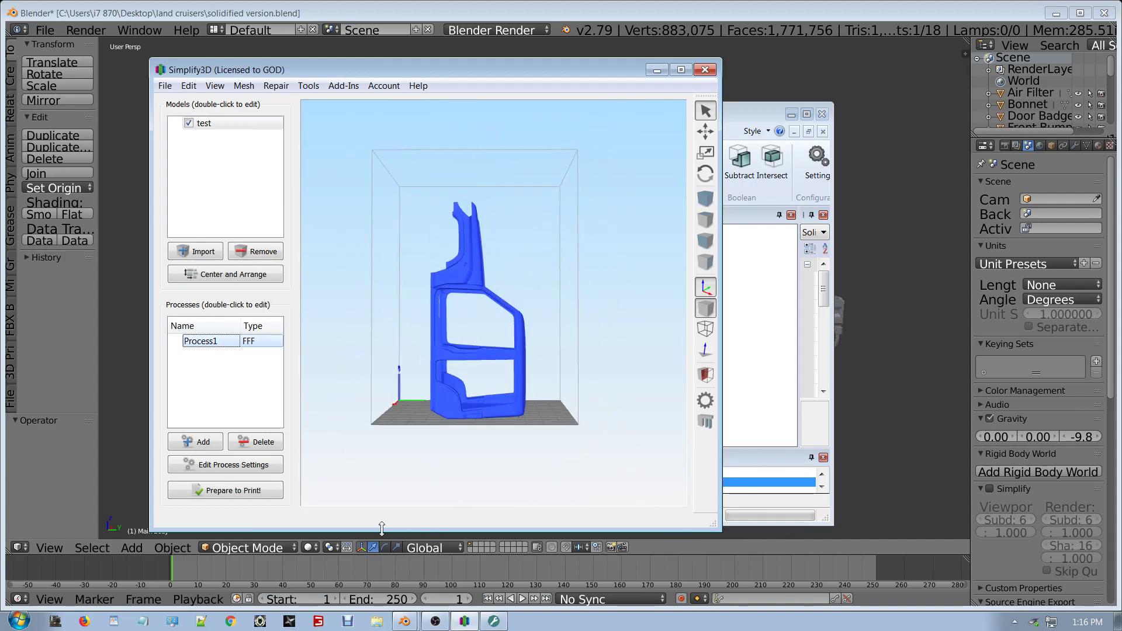
left_click(272, 495)
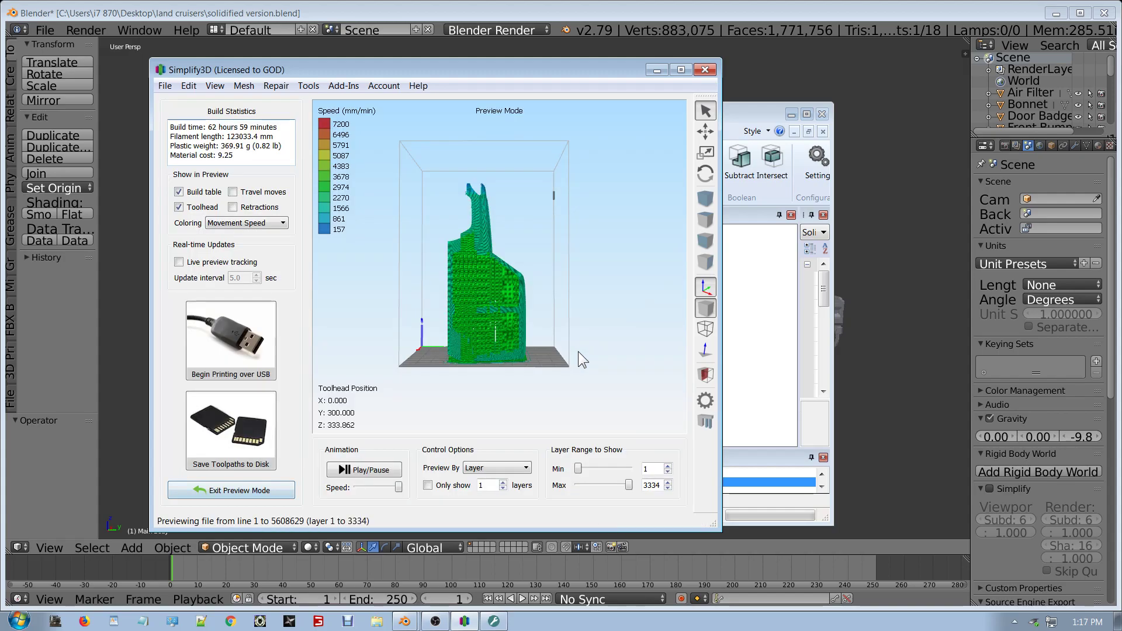
Step: Zoom and orbit the supported cab preview from side, high and front angles
scroll(577, 352, "up", 10)
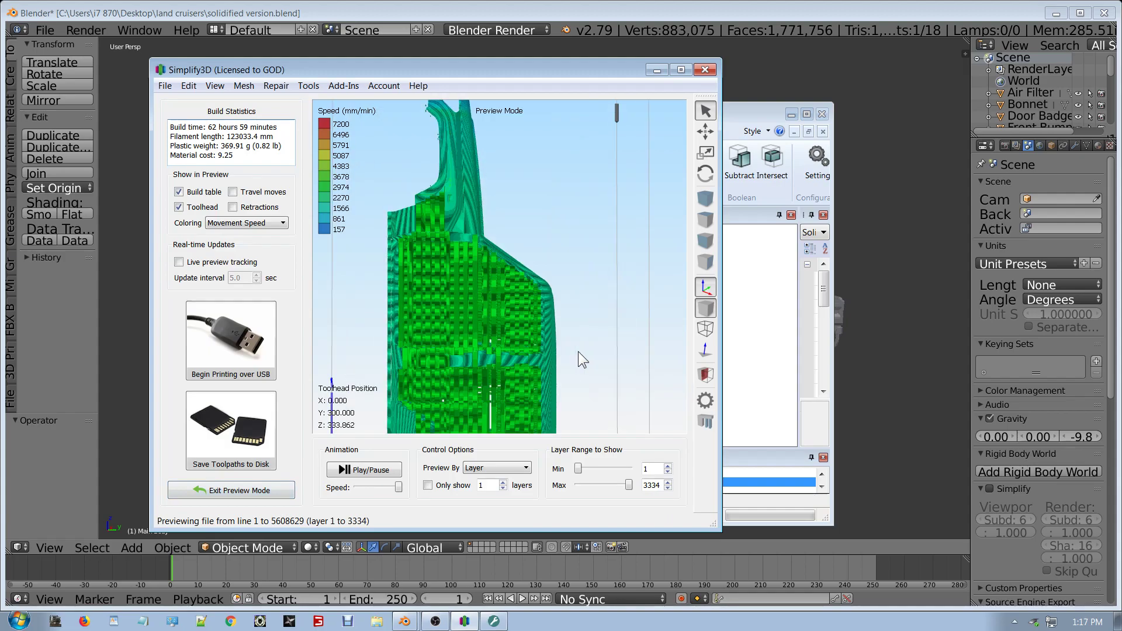
scroll(560, 315, "down", 8)
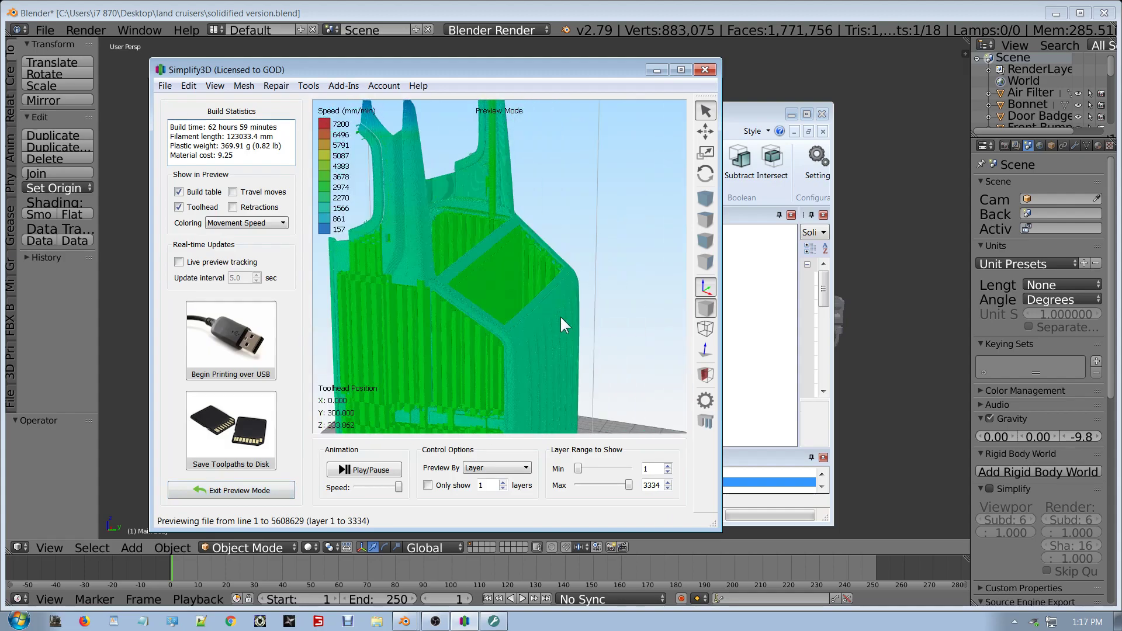
left_click_drag(404, 288, 469, 291)
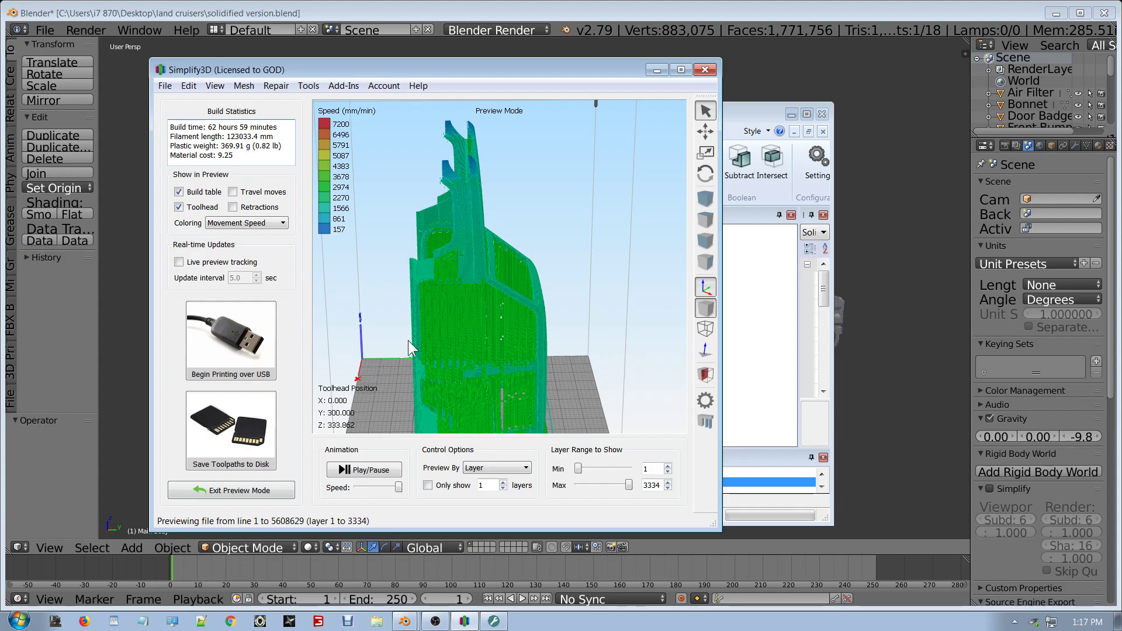
left_click_drag(408, 340, 531, 316)
scroll(499, 327, "down", 5)
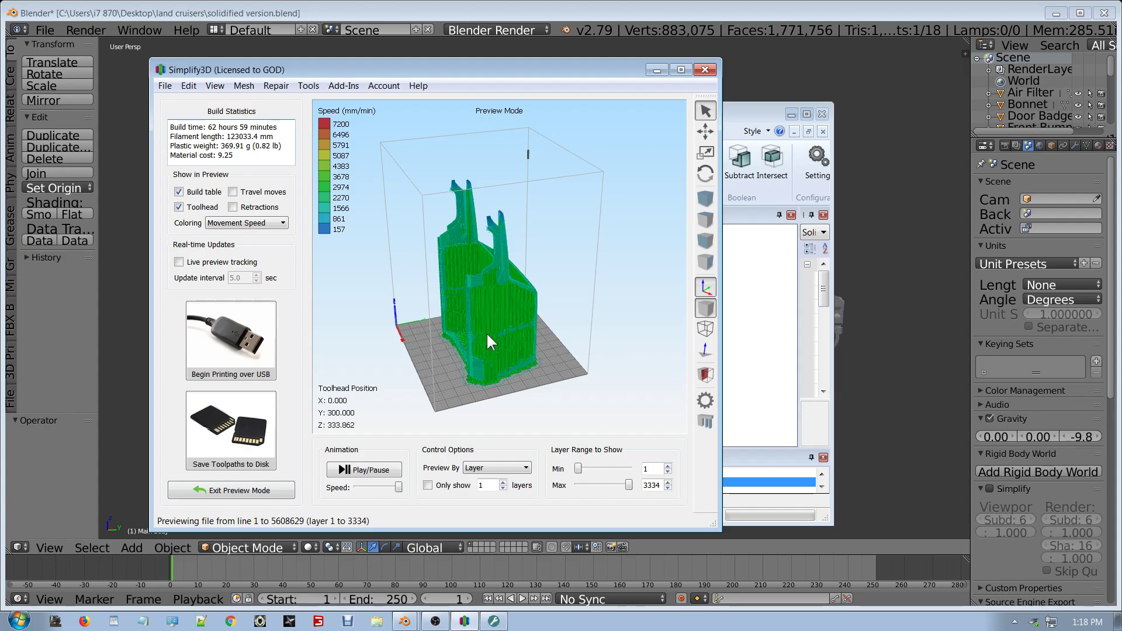
scroll(485, 335, "up", 3)
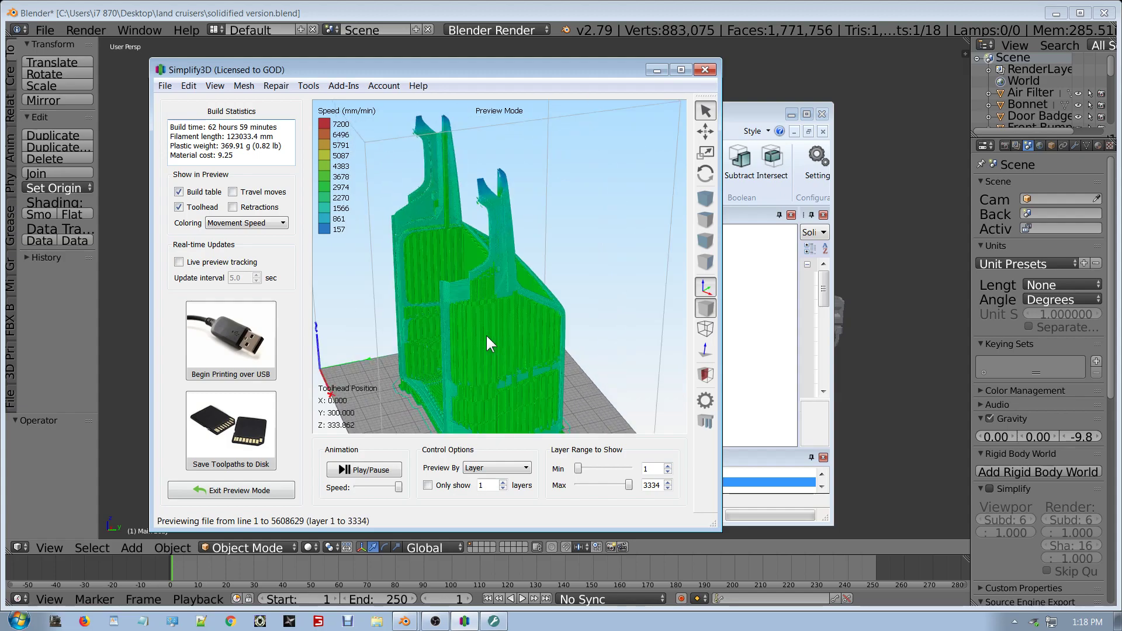
left_click_drag(485, 334, 552, 358)
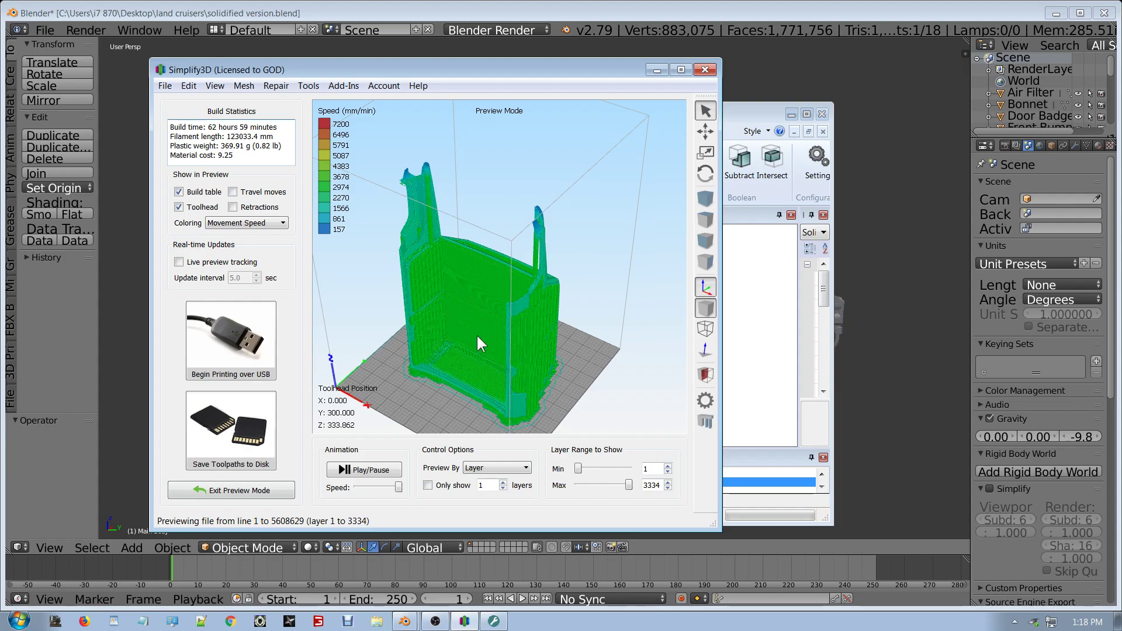
left_click_drag(476, 335, 451, 310)
scroll(518, 316, "up", 3)
scroll(468, 317, "down", 3)
scroll(482, 338, "up", 5)
scroll(539, 310, "up", 2)
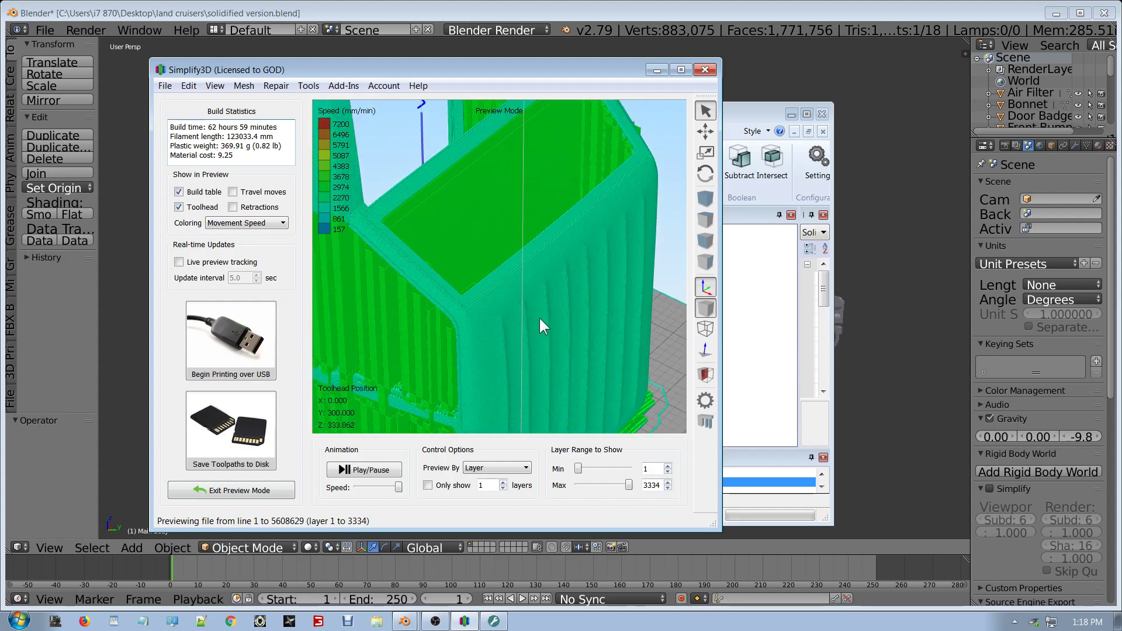
Step: Examine the ribbed wall, support pillars and crossing band up close from several angles
left_click_drag(539, 320, 497, 189)
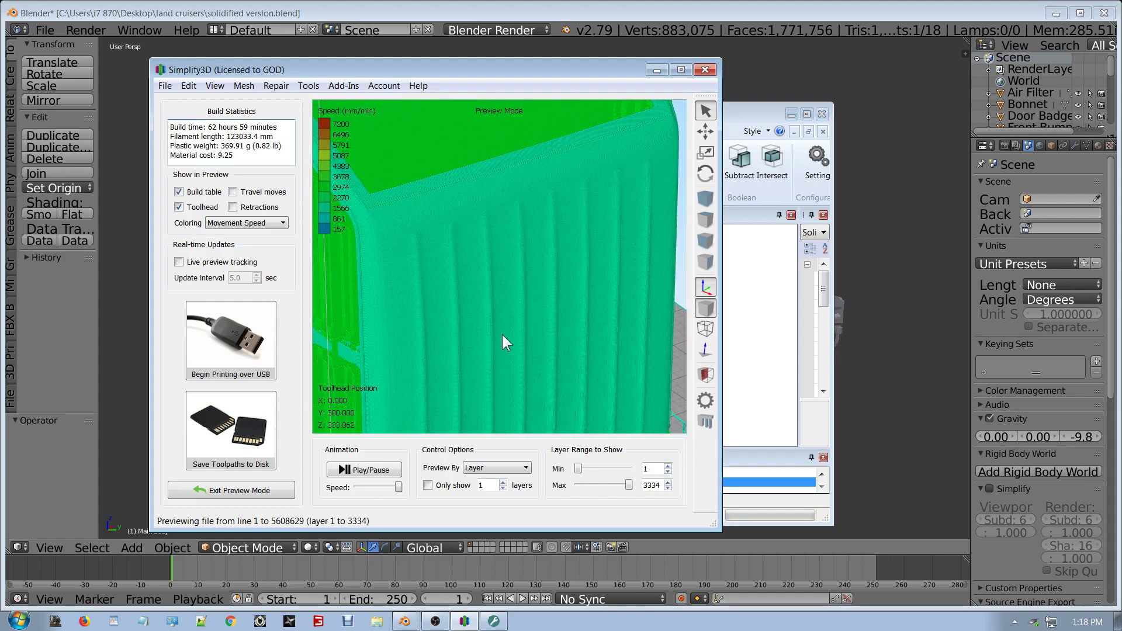
scroll(501, 331, "up", 3)
left_click_drag(453, 302, 478, 292)
scroll(478, 292, "down", 5)
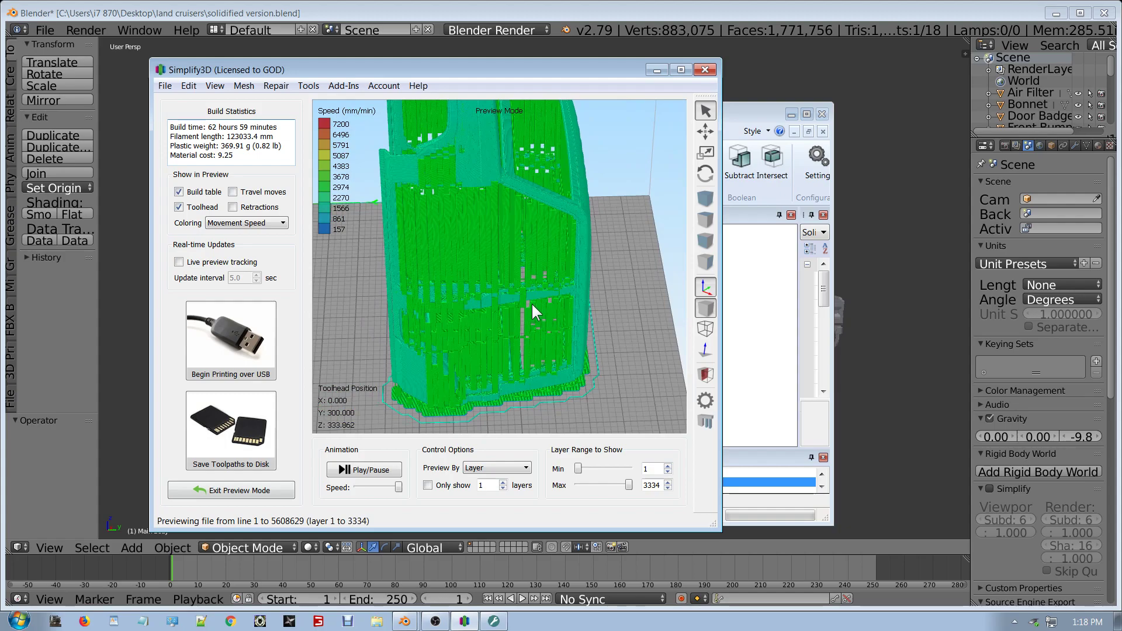
scroll(531, 302, "up", 3)
scroll(528, 214, "up", 2)
scroll(542, 259, "up", 2)
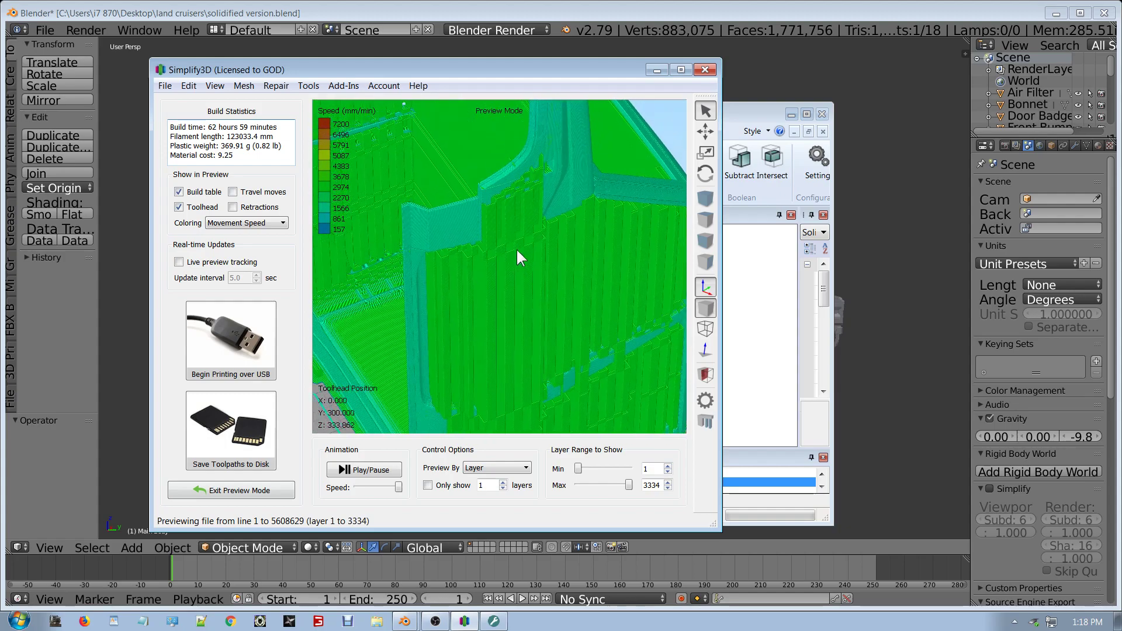
scroll(504, 241, "down", 5)
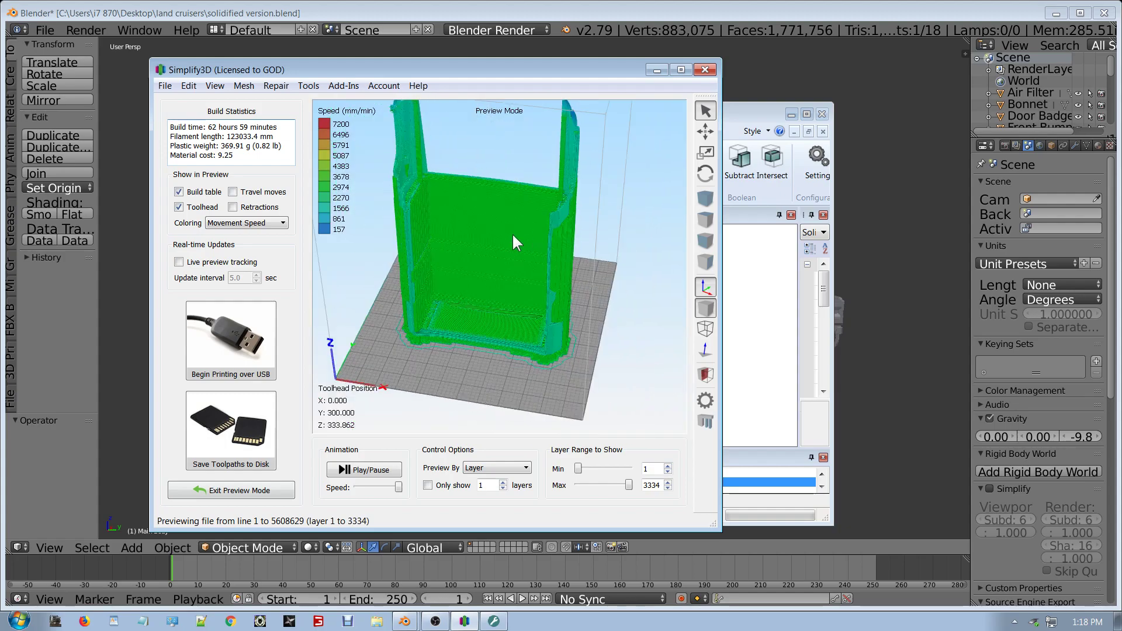
left_click_drag(512, 232, 532, 342)
scroll(532, 342, "up", 5)
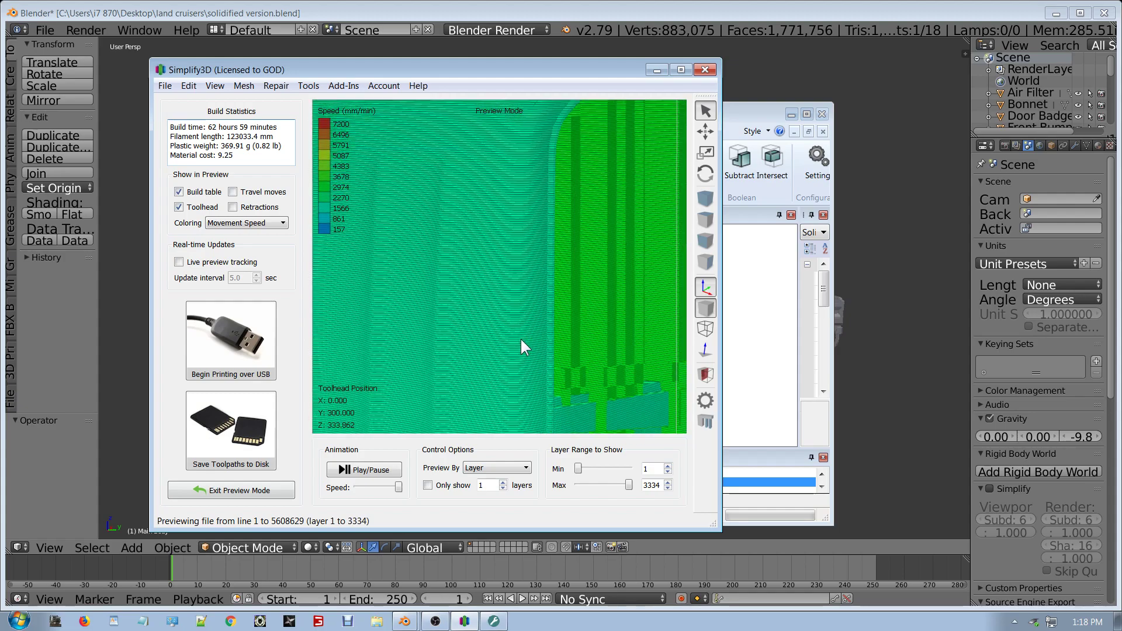
scroll(520, 338, "down", 4)
mouse_move(541, 251)
left_mouse_down()
mouse_move(485, 269)
mouse_move(440, 222)
mouse_move(530, 248)
left_mouse_up()
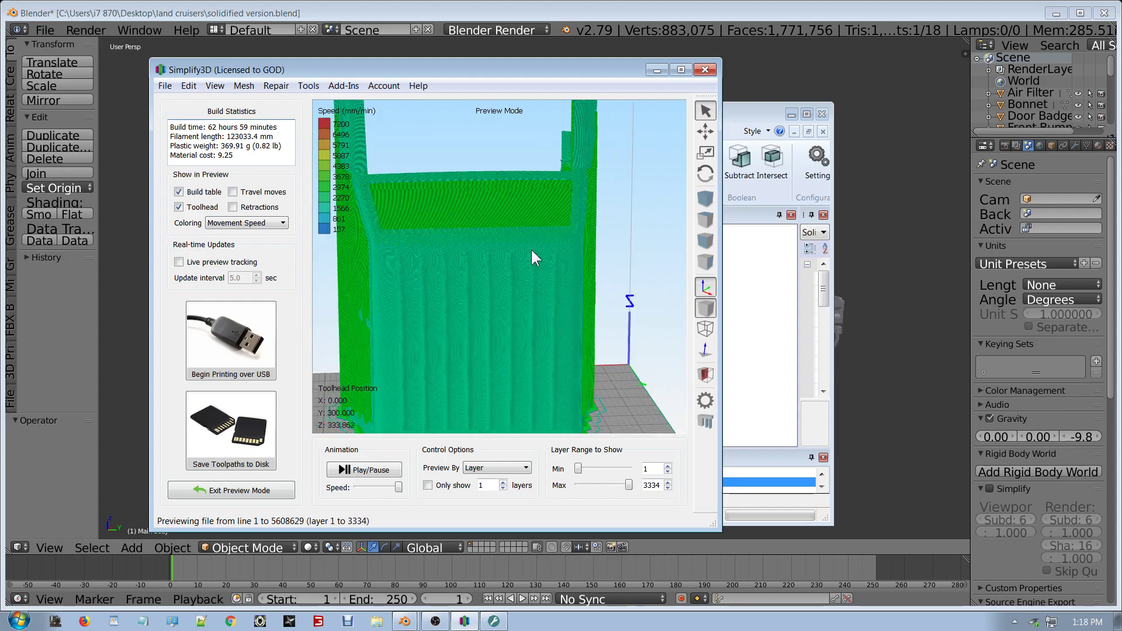
scroll(531, 248, "down", 5)
left_click_drag(497, 282, 545, 290)
scroll(546, 291, "up", 3)
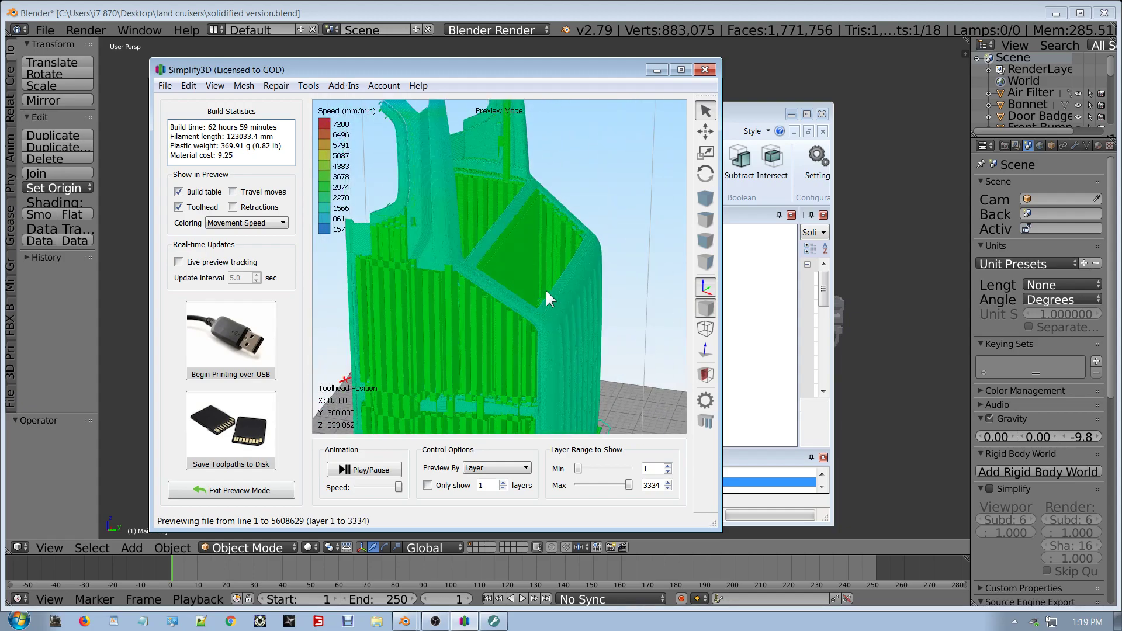
scroll(546, 290, "up", 2)
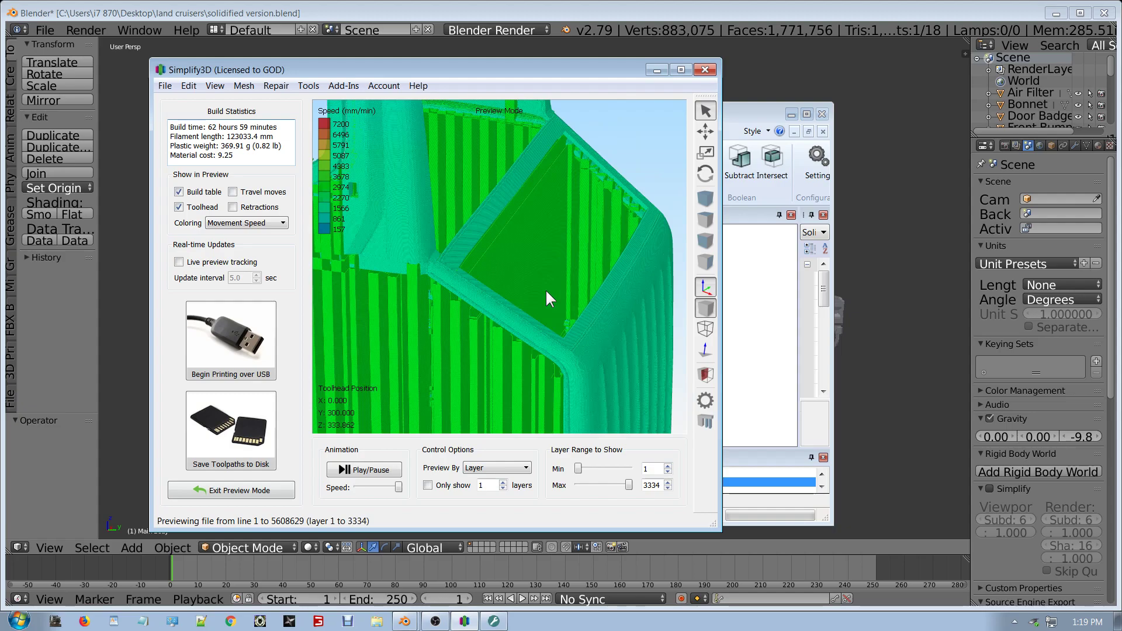
scroll(547, 292, "down", 5)
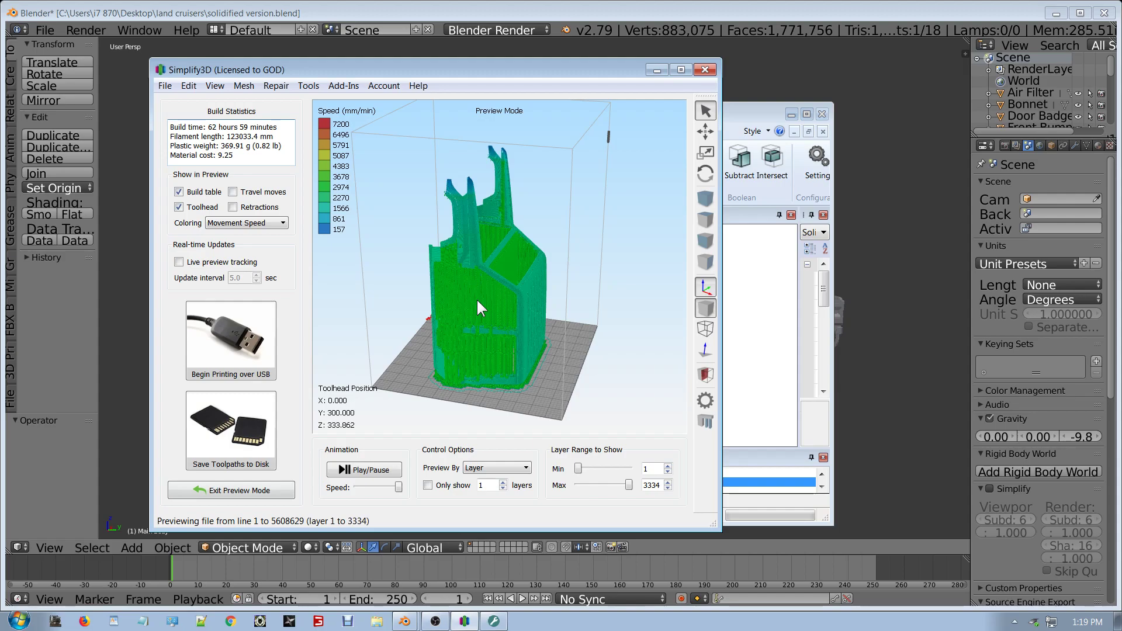
Step: Zoom in and cut the preview back to layers 1 through 646
scroll(471, 289, "up", 3)
scroll(467, 285, "up", 10)
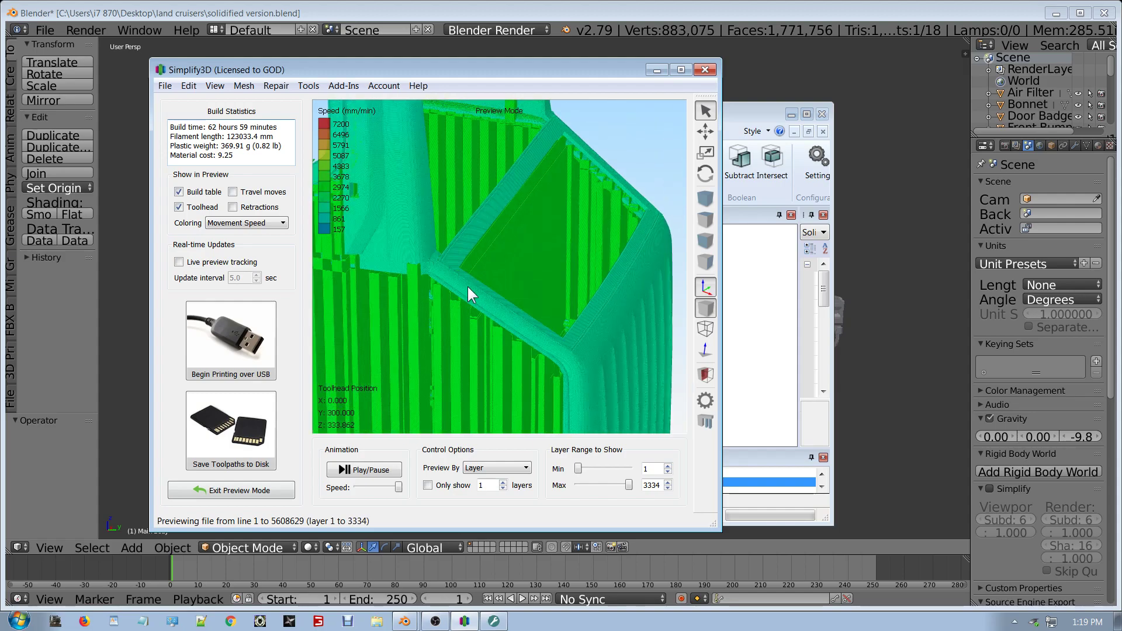
scroll(444, 237, "up", 10)
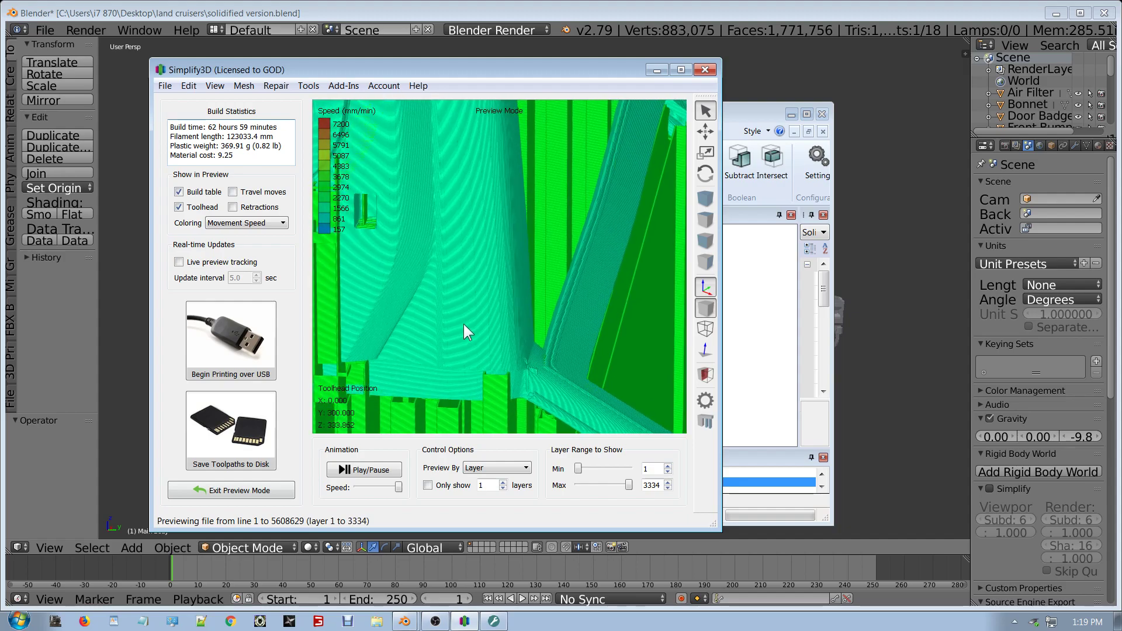
scroll(464, 324, "up", 6)
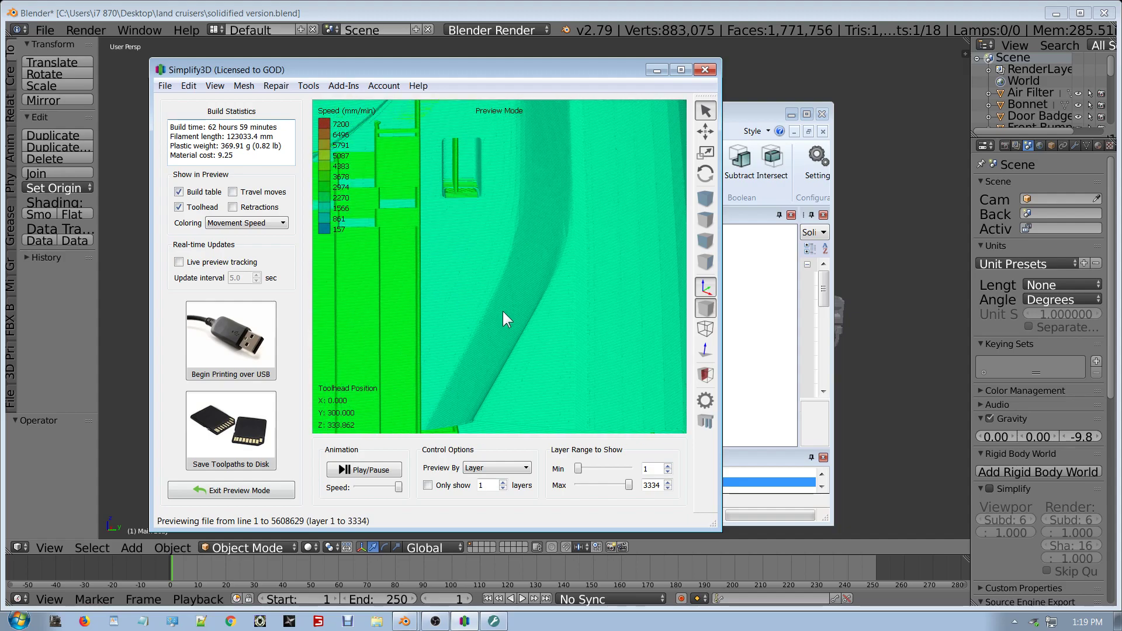
scroll(502, 311, "up", 8)
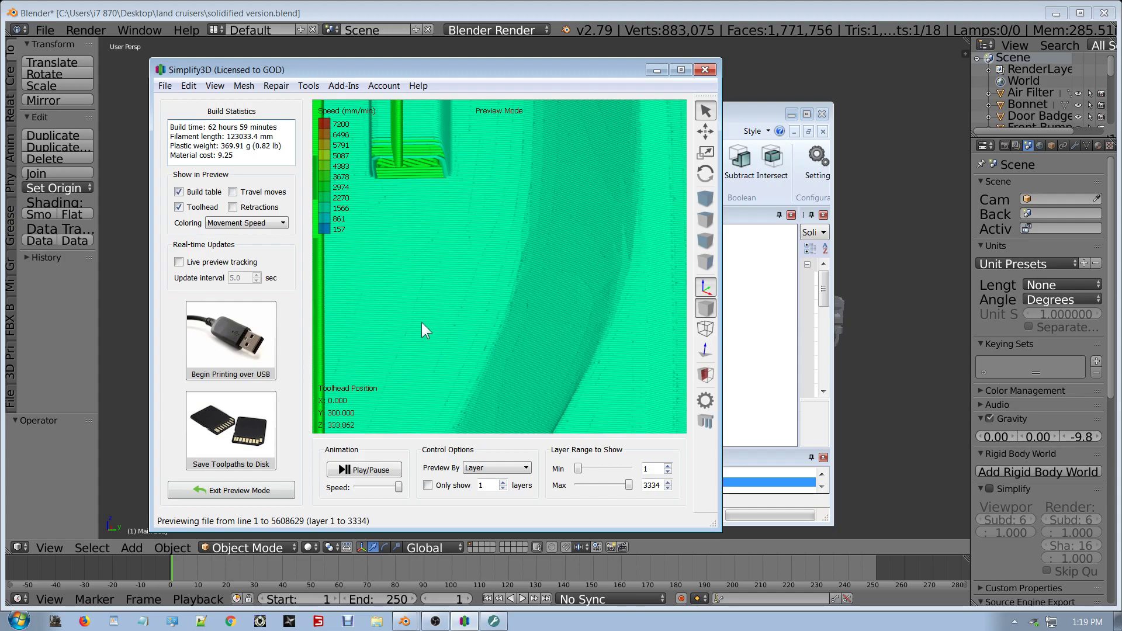
left_click_drag(629, 486, 595, 486)
Step: Maximize the window and extend the preview up to layer 919, viewing the top and plate
left_click(680, 69)
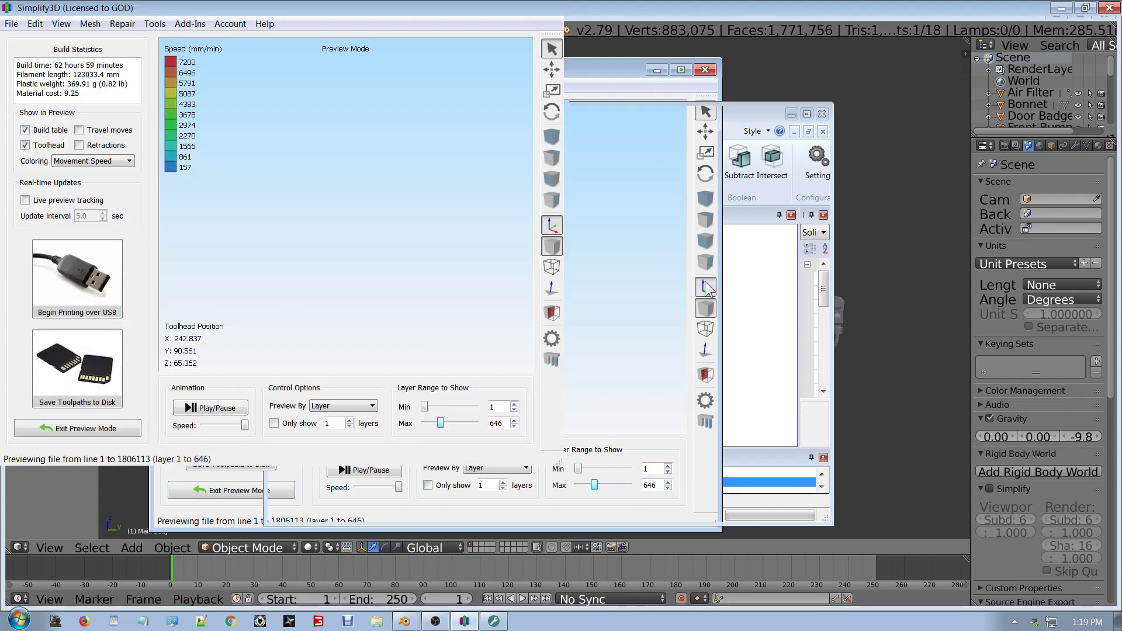
left_click_drag(637, 562, 844, 569)
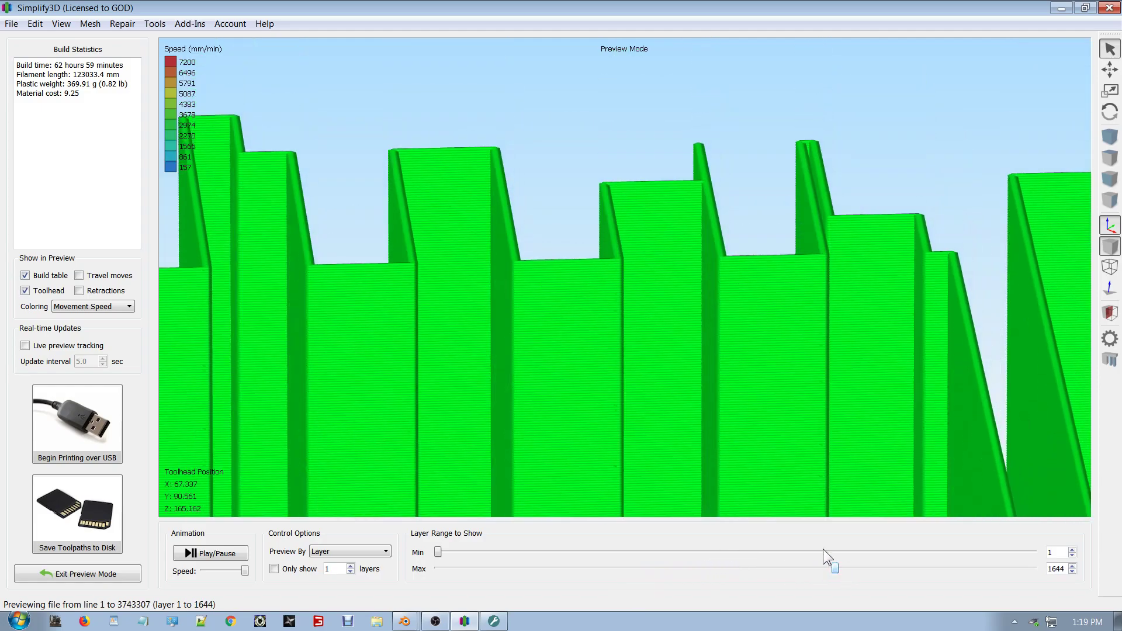
scroll(613, 324, "down", 5)
left_click_drag(622, 332, 664, 243)
scroll(594, 297, "up", 5)
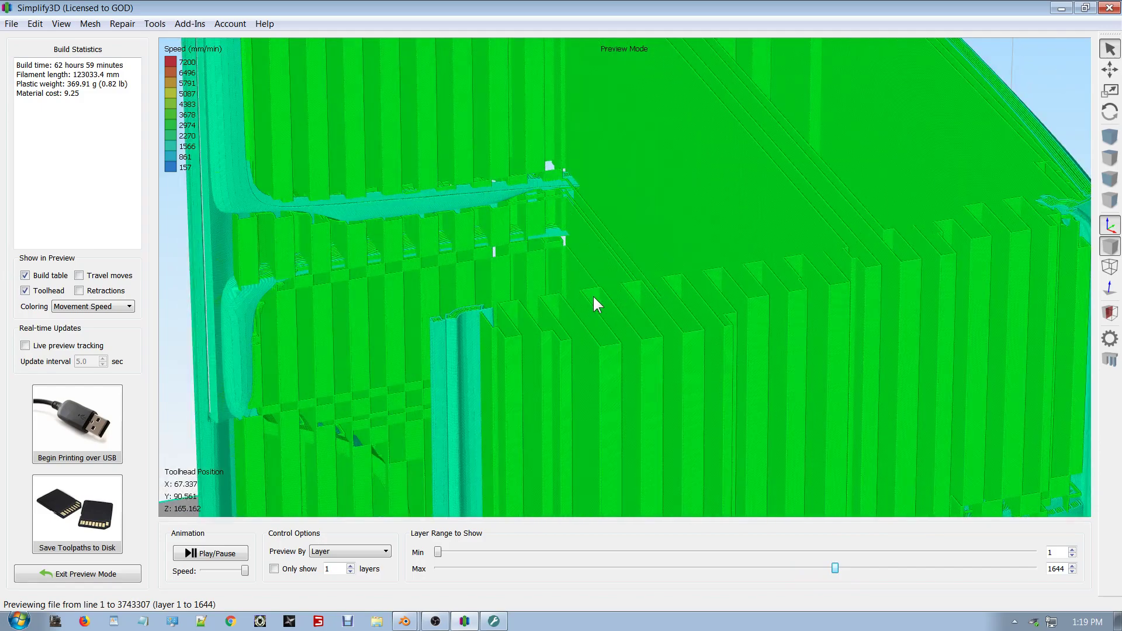
scroll(508, 312, "up", 5)
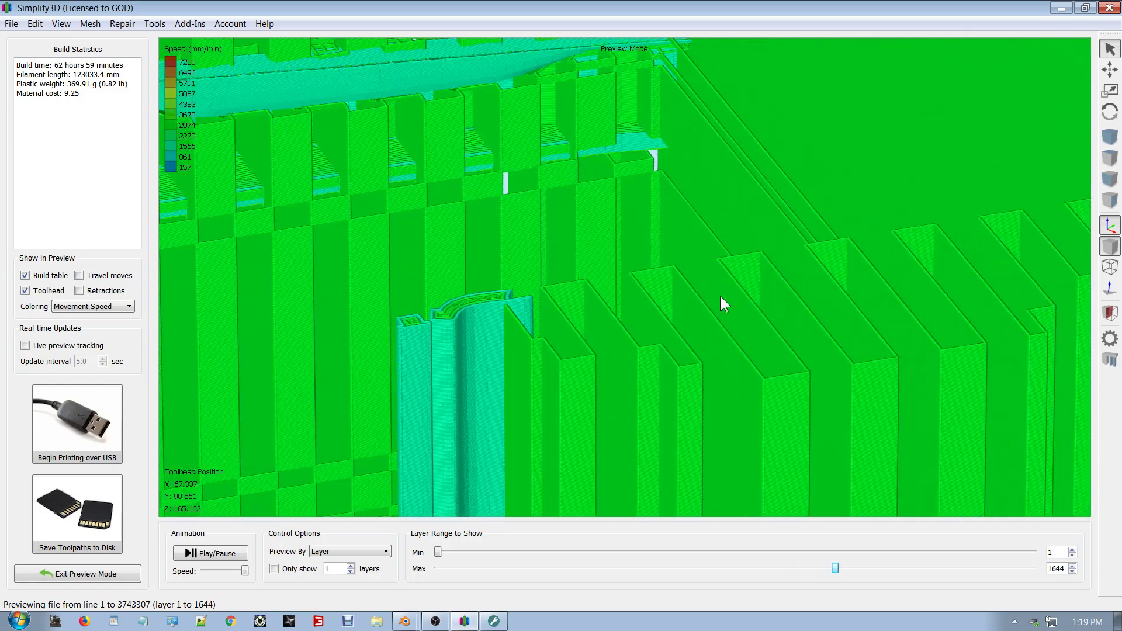
Step: Raise the preview to about layer 1738, then step the Max layer down a few layers
left_click_drag(839, 568, 852, 565)
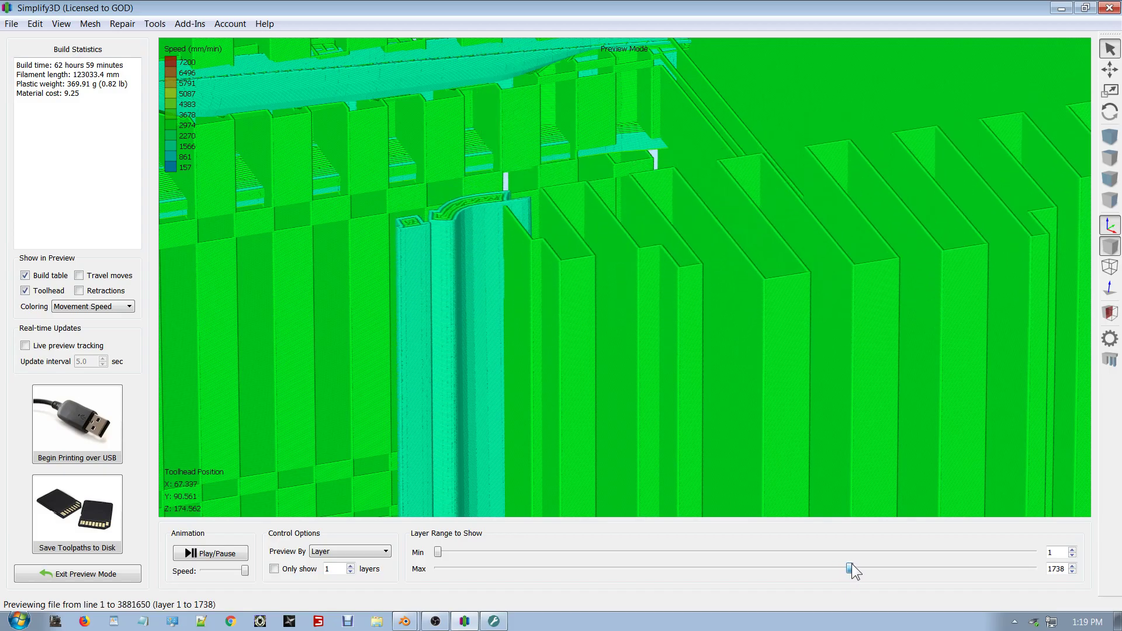
left_click(1073, 572)
left_click(1072, 572)
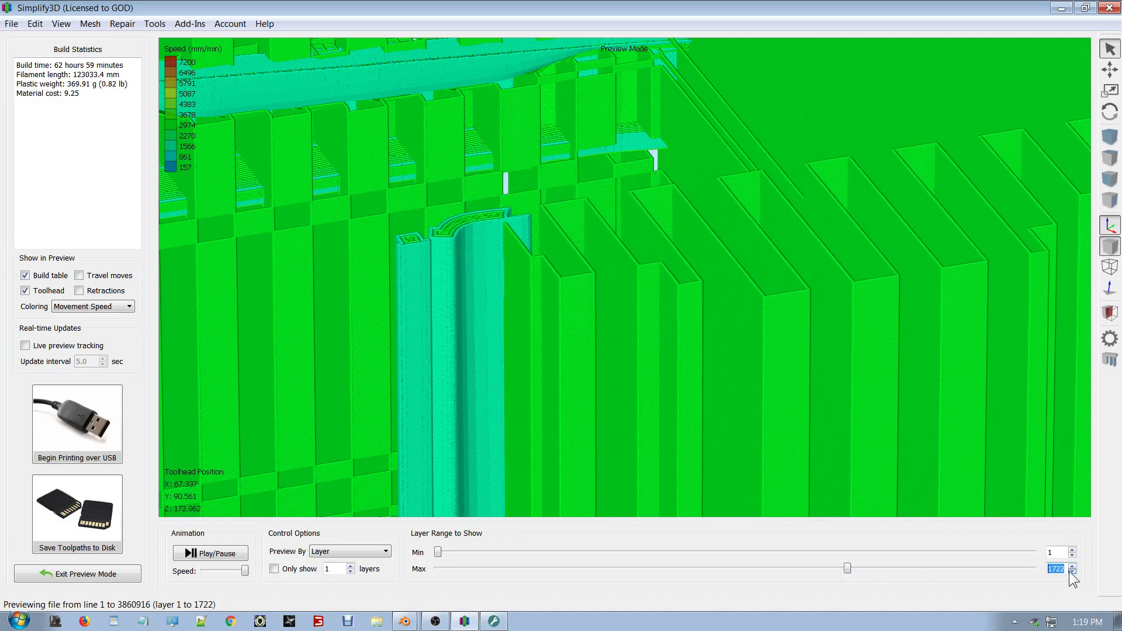
left_click(1072, 572)
left_click(1072, 572)
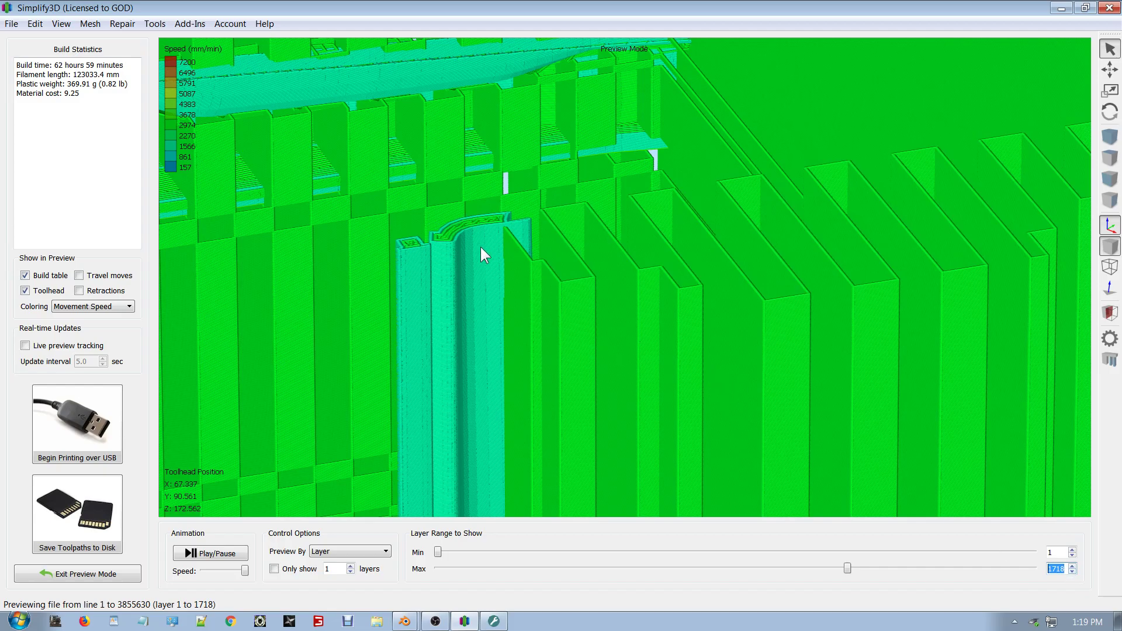
Step: Nudge the Max layer up one, then restore the full 3334-layer range
scroll(480, 247, "down", 10)
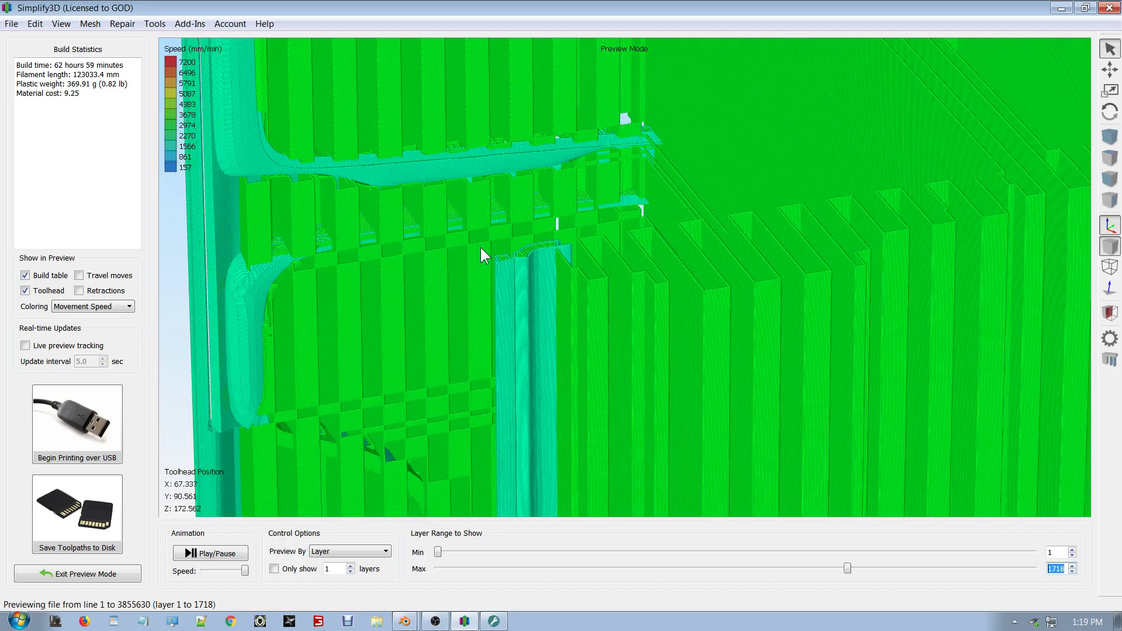
scroll(673, 267, "up", 10)
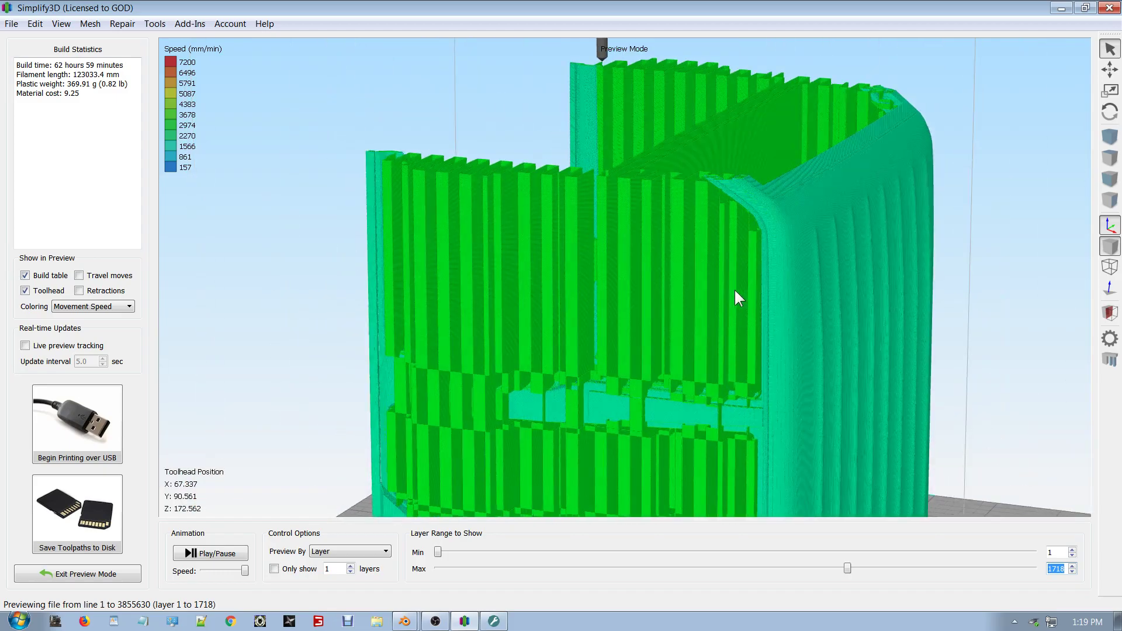
key("Up")
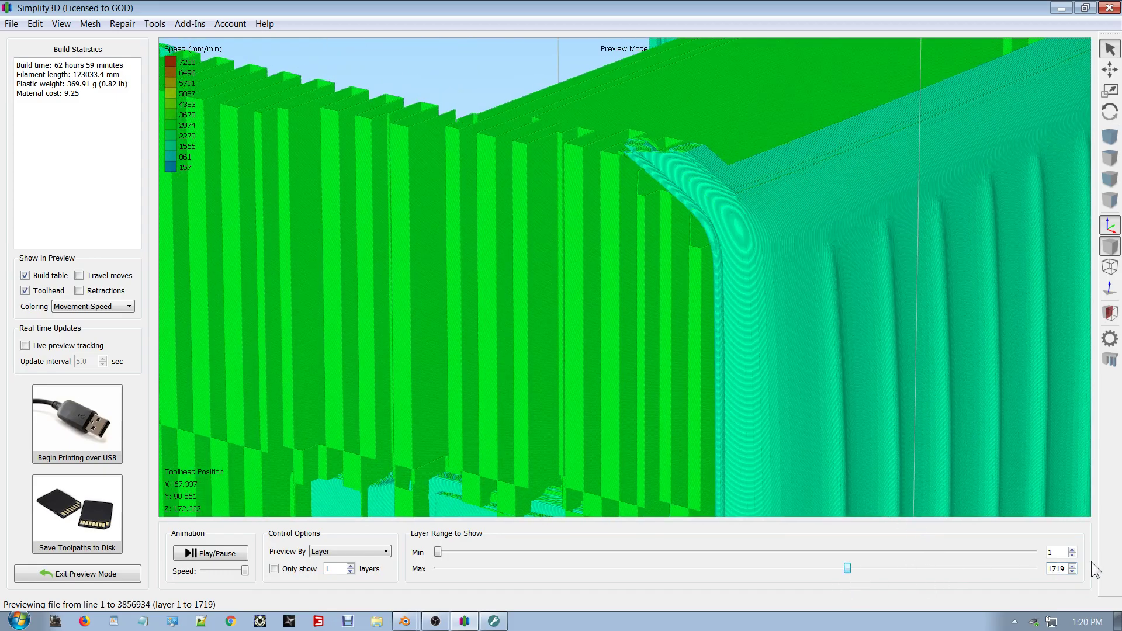
left_click_drag(860, 571, 1041, 573)
scroll(752, 388, "down", 8)
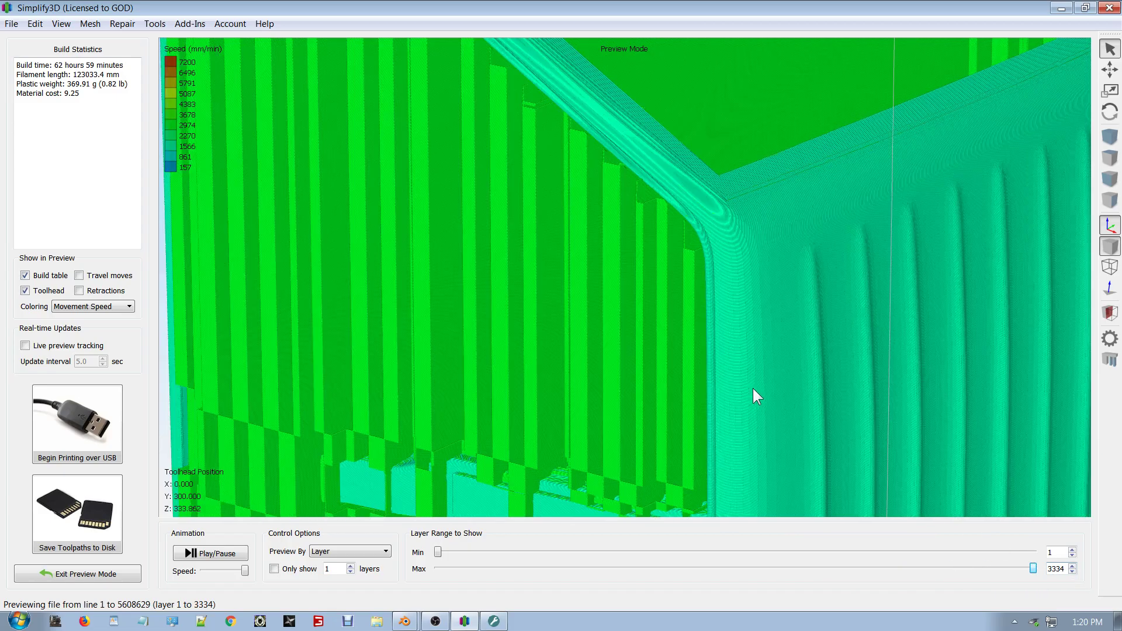
scroll(744, 327, "up", 6)
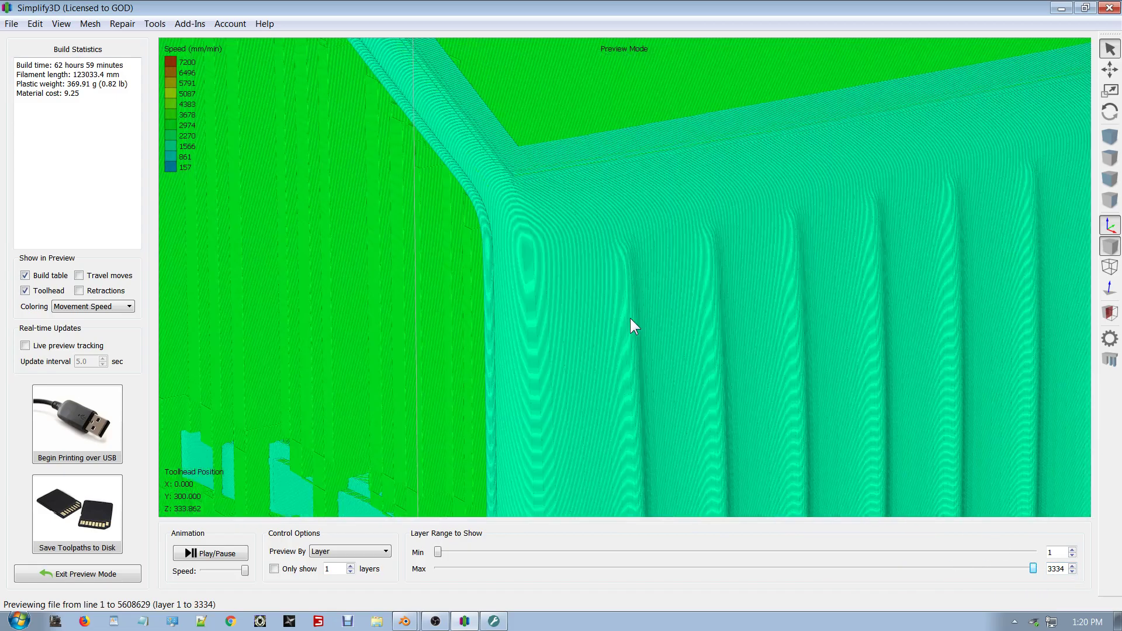
scroll(671, 295, "down", 2)
scroll(671, 294, "down", 3)
left_click_drag(728, 254, 667, 201)
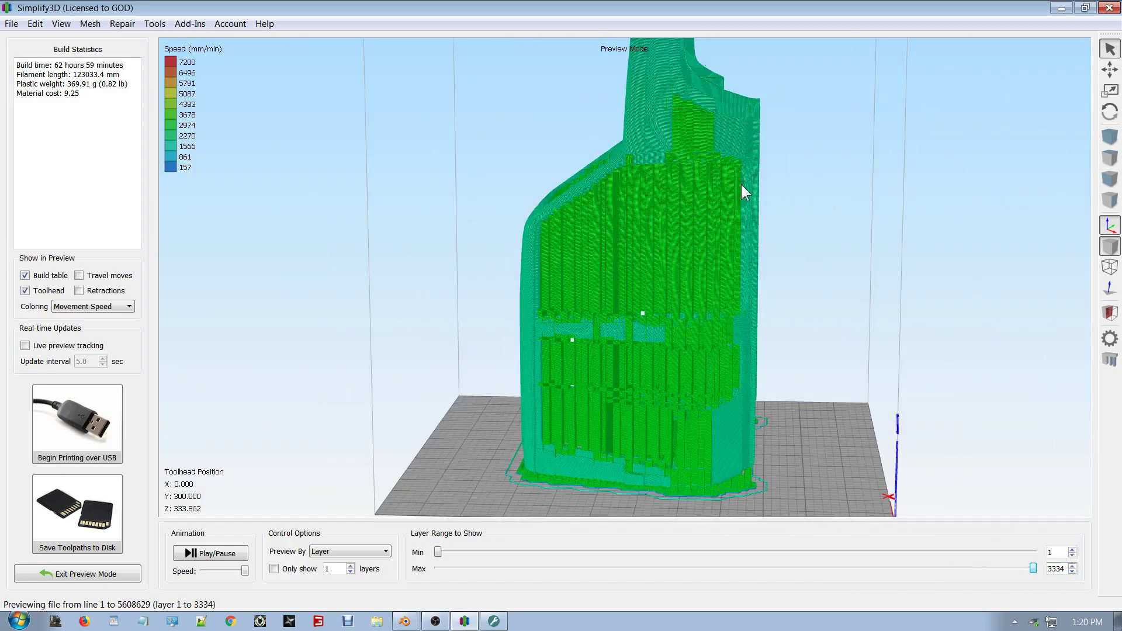
scroll(706, 310, "up", 8)
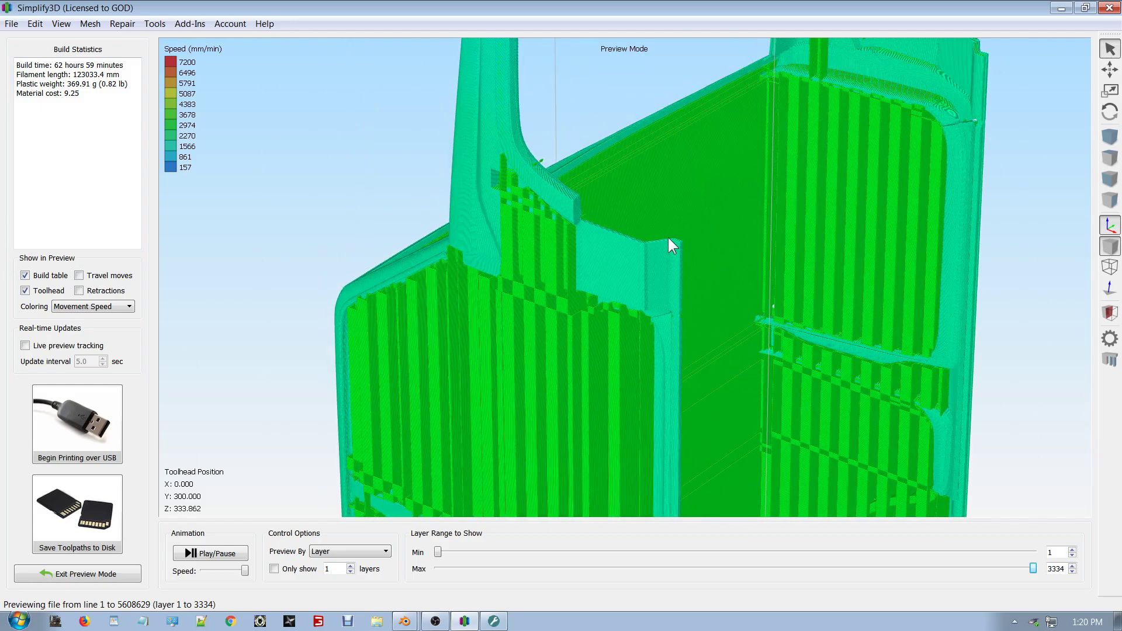
scroll(632, 257, "down", 5)
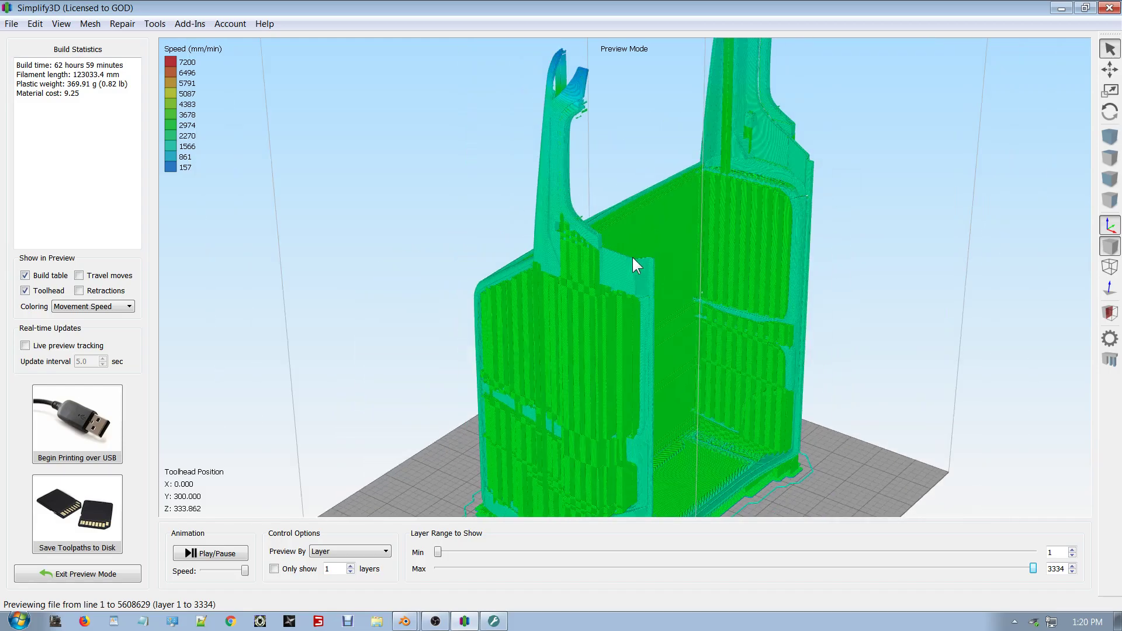
left_click_drag(633, 257, 805, 257)
scroll(661, 350, "up", 6)
left_click_drag(619, 388, 767, 322)
left_click_drag(705, 293, 681, 379)
scroll(597, 349, "down", 5)
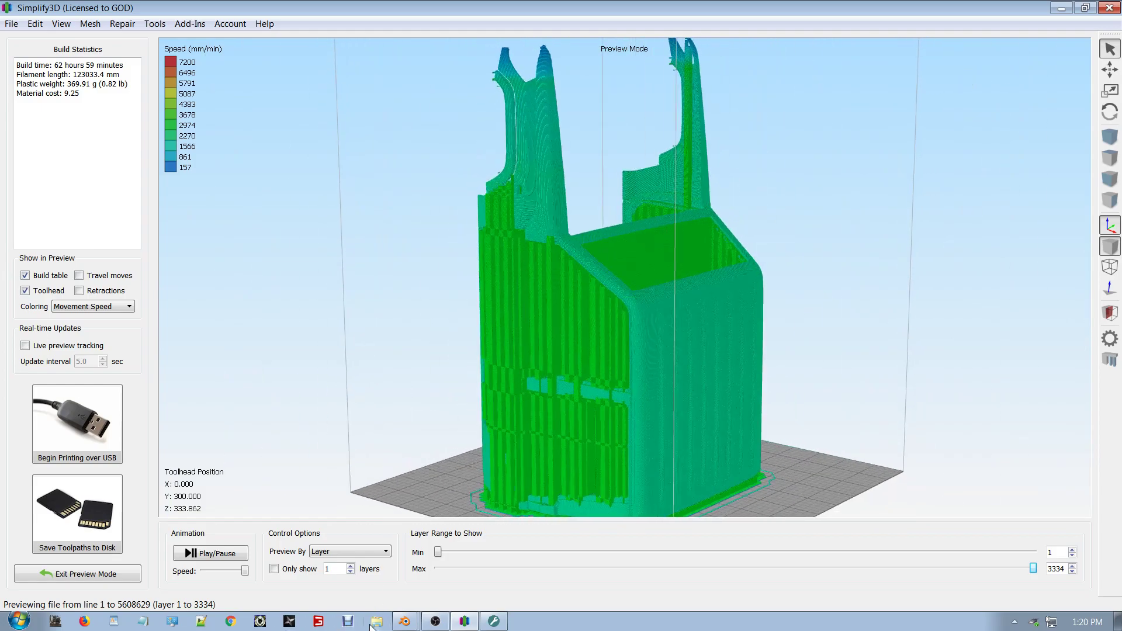
left_click(320, 621)
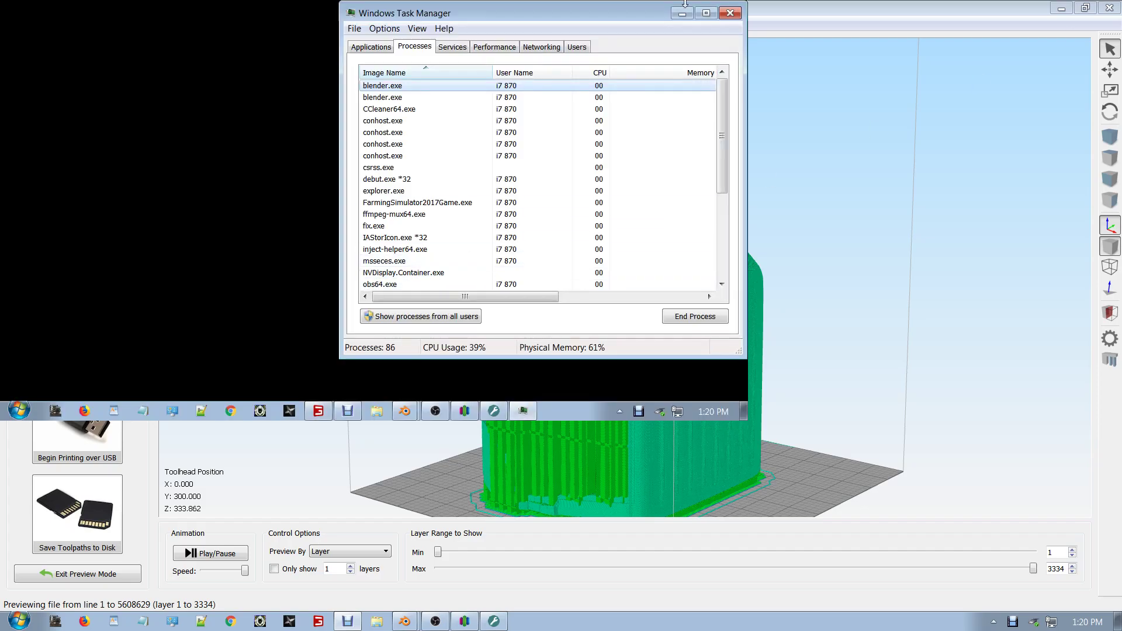
Step: End FarmingSimulator2017Game.exe via Go To Process and close Task Manager
left_click(371, 46)
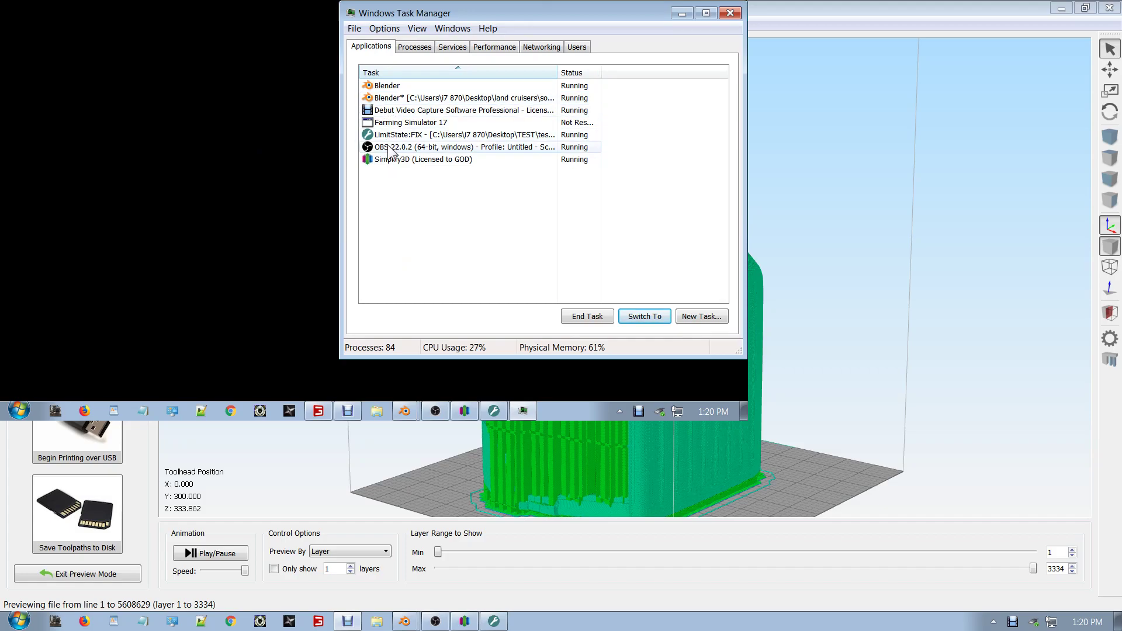
double_click(392, 123)
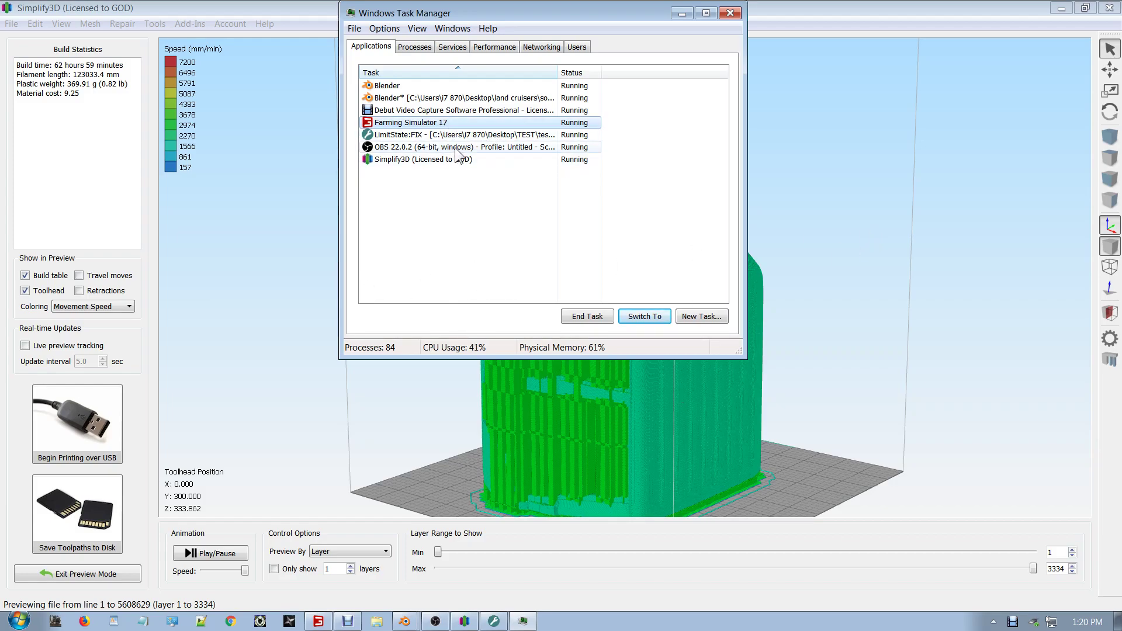
right_click(405, 124)
left_click(450, 267)
left_click(679, 317)
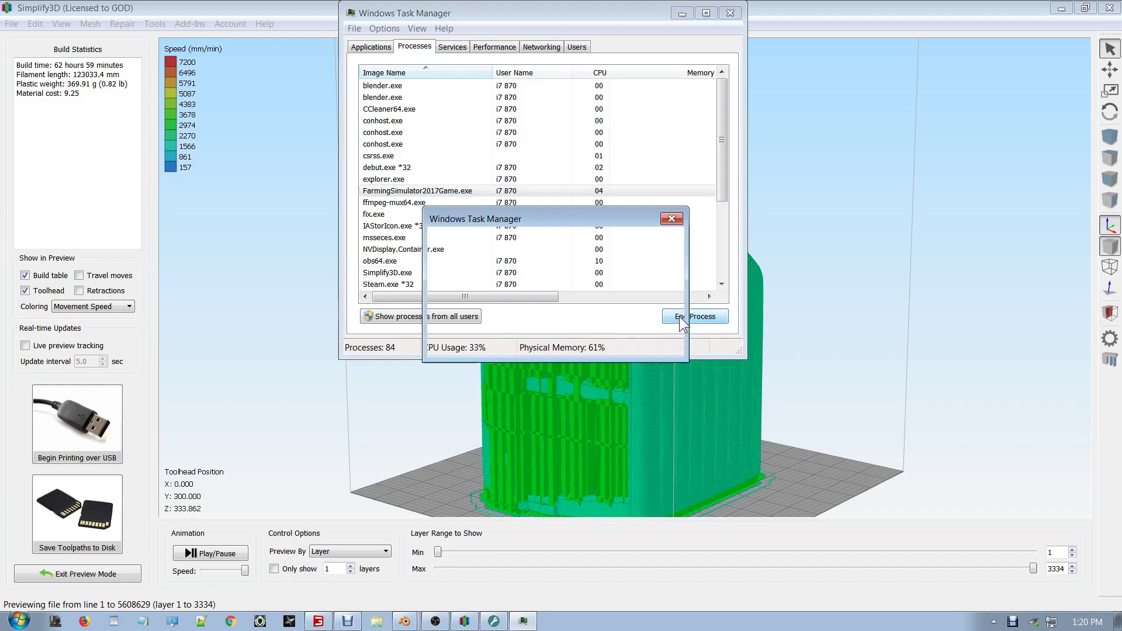
left_click(608, 336)
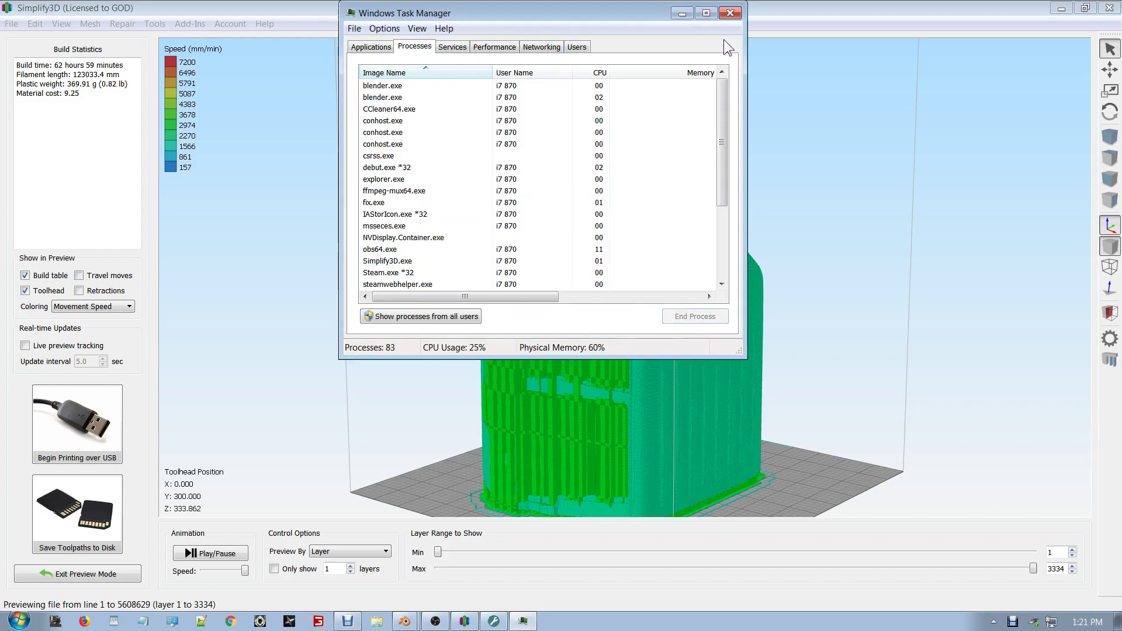
left_click(730, 13)
left_click_drag(739, 235, 645, 254)
scroll(536, 241, "up", 3)
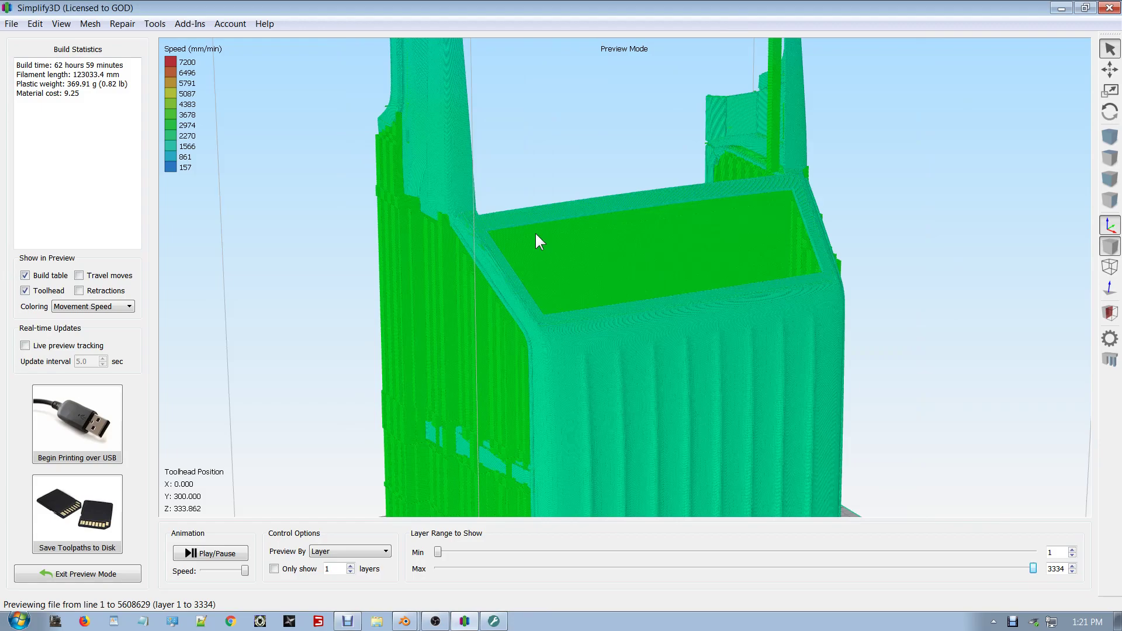
left_click_drag(536, 240, 697, 257)
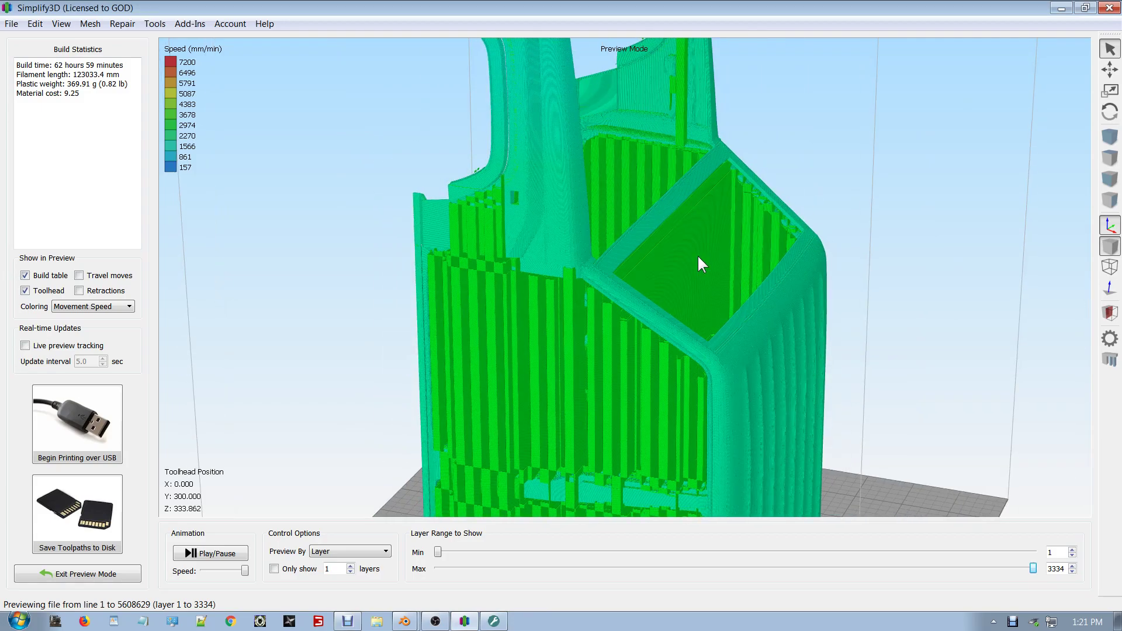
scroll(672, 234, "down", 5)
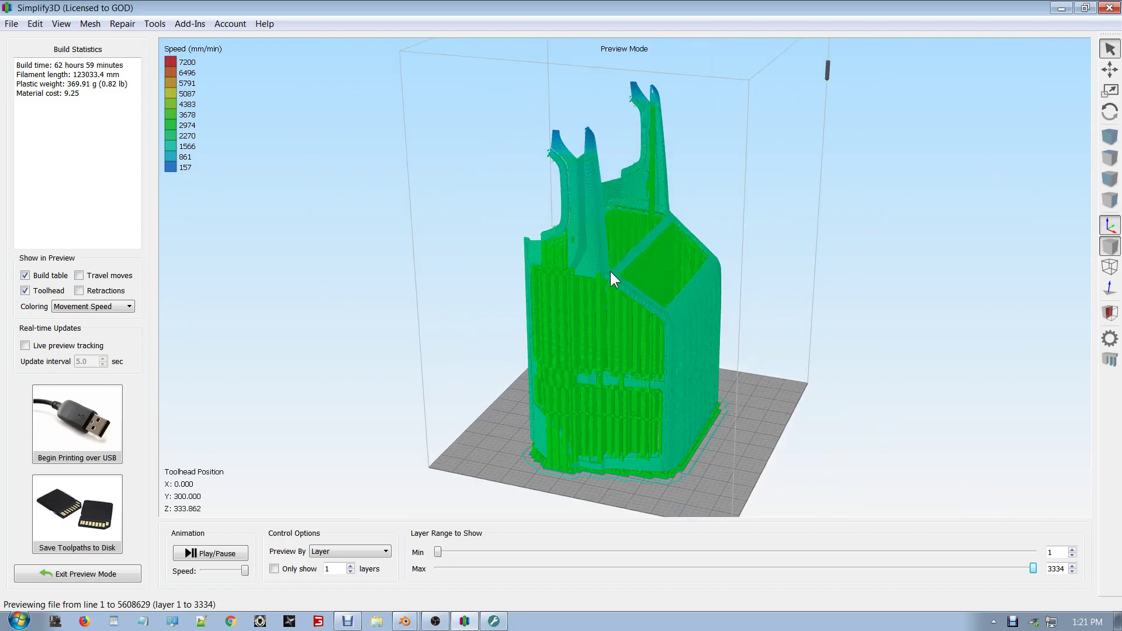
scroll(685, 242, "up", 8)
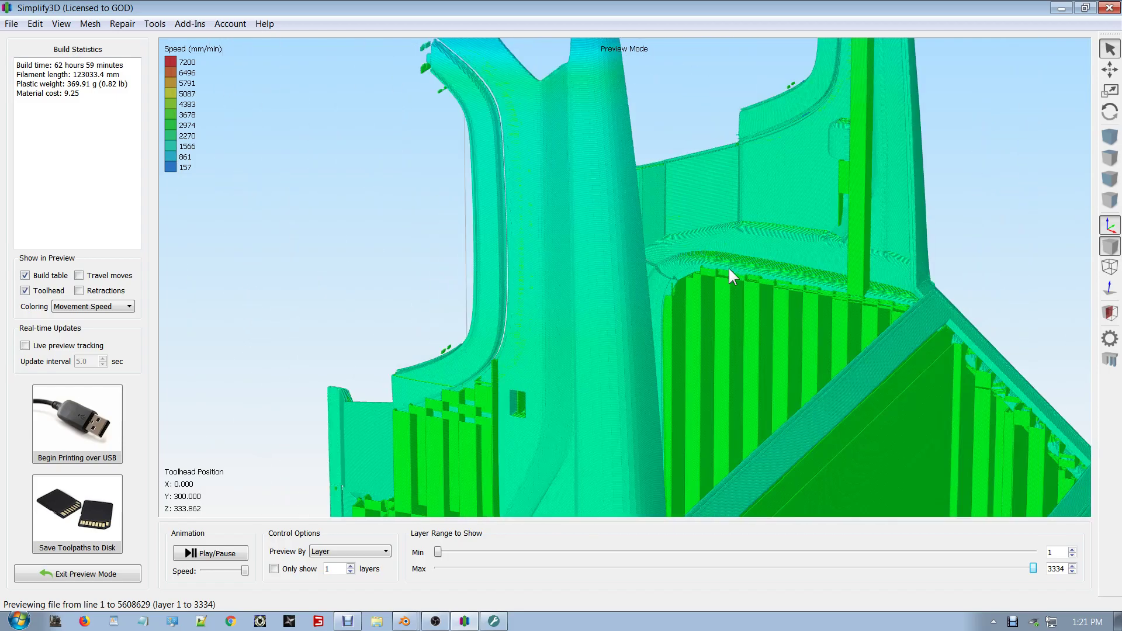
left_click_drag(728, 268, 380, 127)
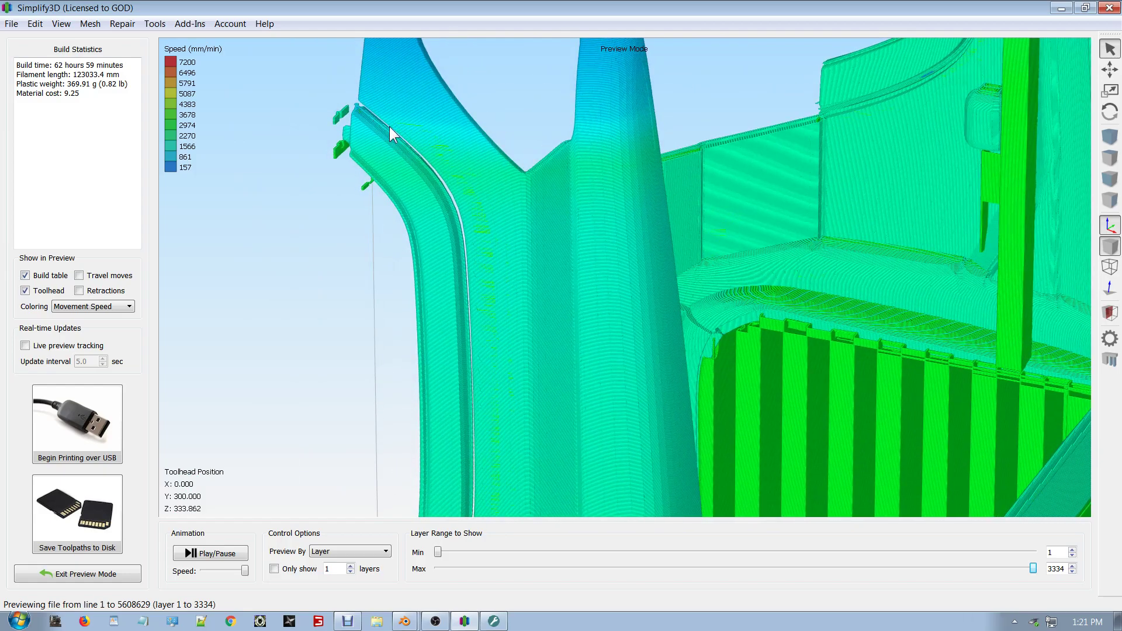
left_click_drag(461, 273, 640, 302)
left_click_drag(731, 300, 786, 297)
scroll(929, 320, "down", 5)
scroll(798, 269, "up", 4)
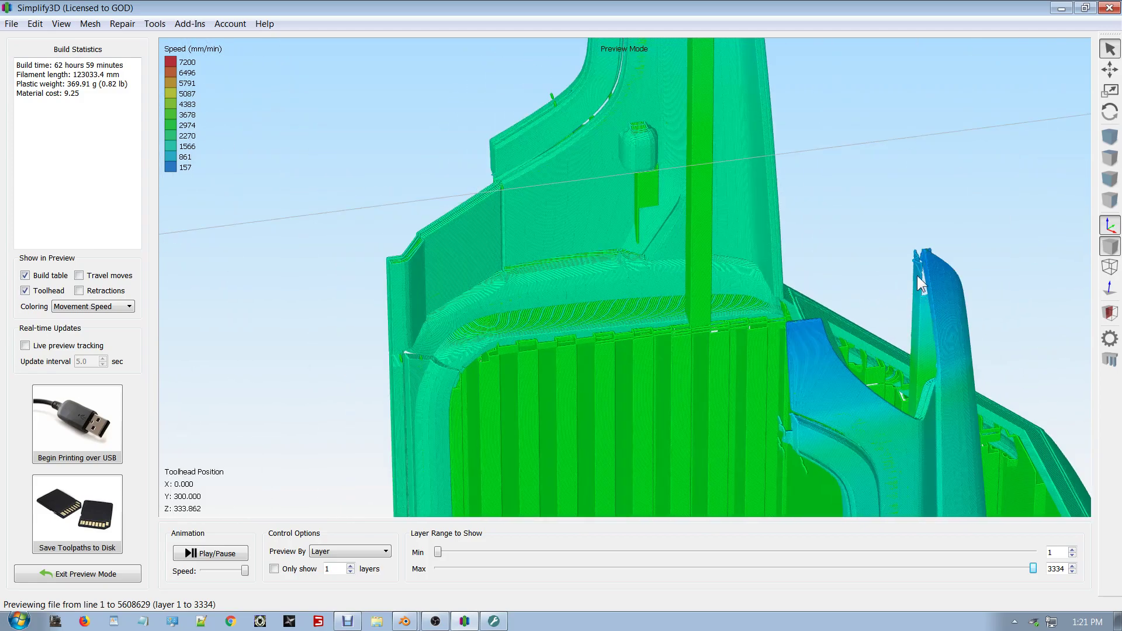
left_click_drag(929, 318, 894, 350)
scroll(878, 350, "down", 5)
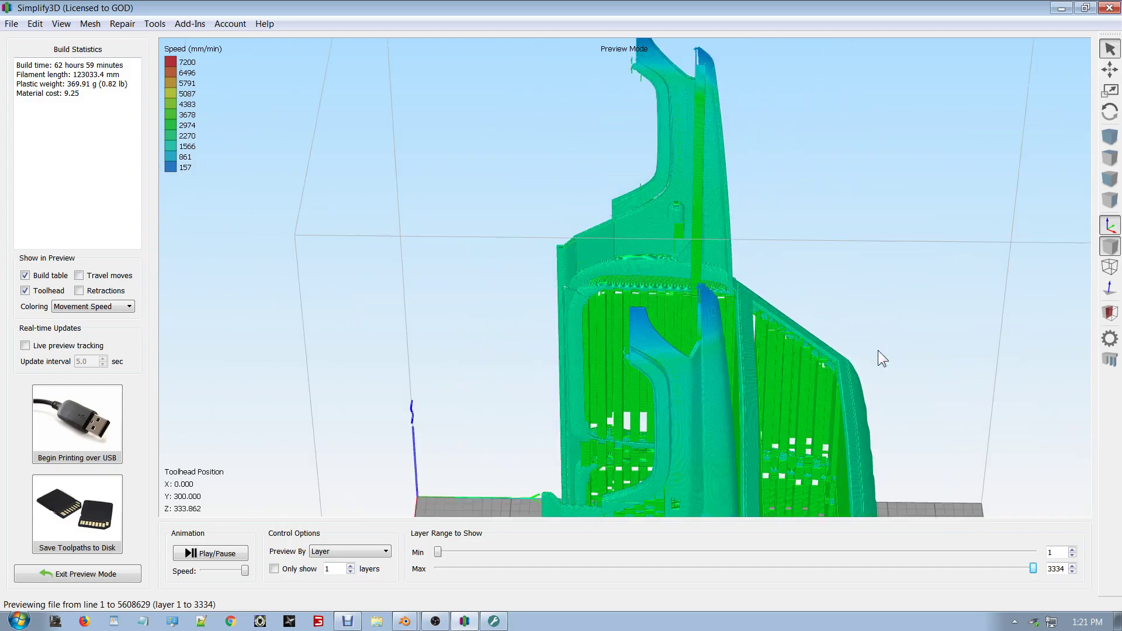
scroll(847, 363, "down", 3)
left_click_drag(815, 354, 735, 361)
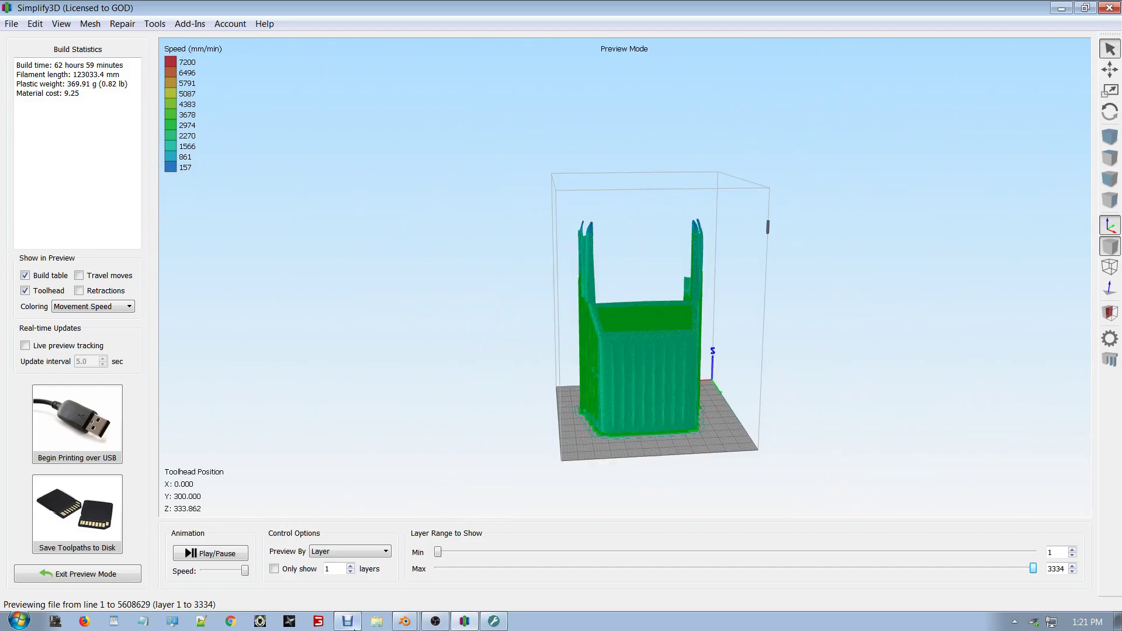
scroll(755, 342, "up", 5)
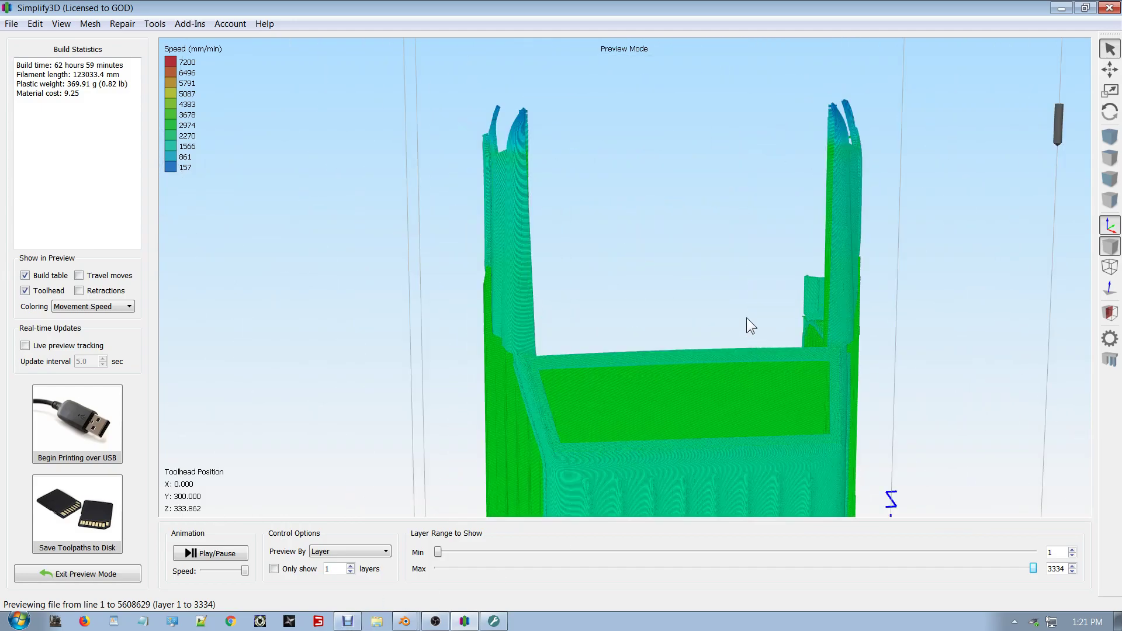
scroll(614, 275, "down", 5)
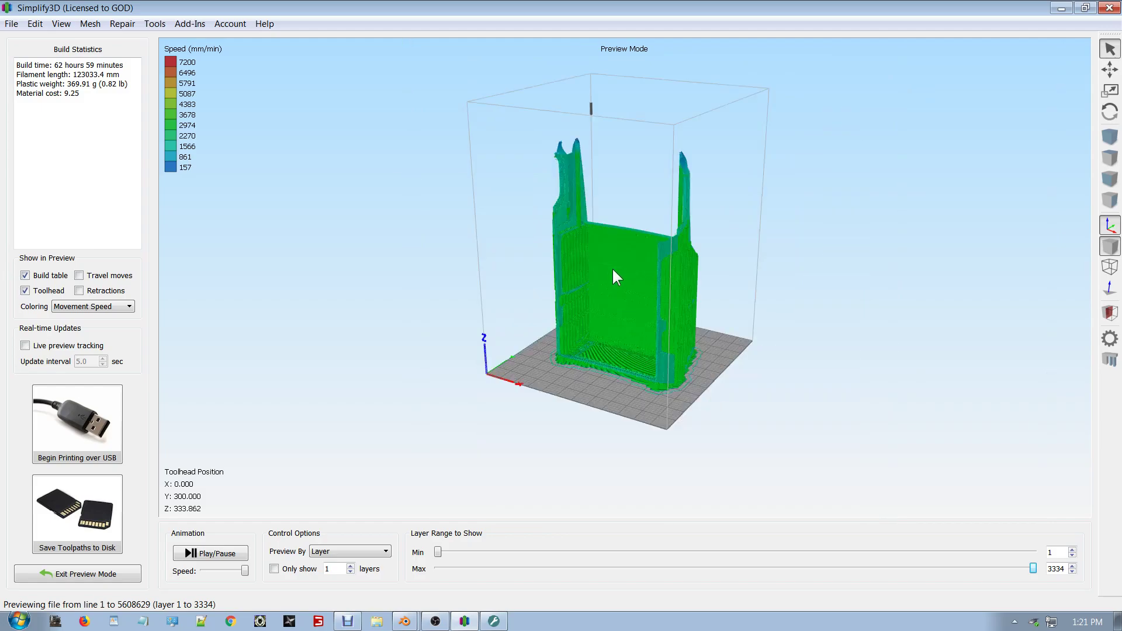
left_click_drag(632, 303, 465, 314)
scroll(549, 328, "up", 5)
scroll(558, 325, "down", 2)
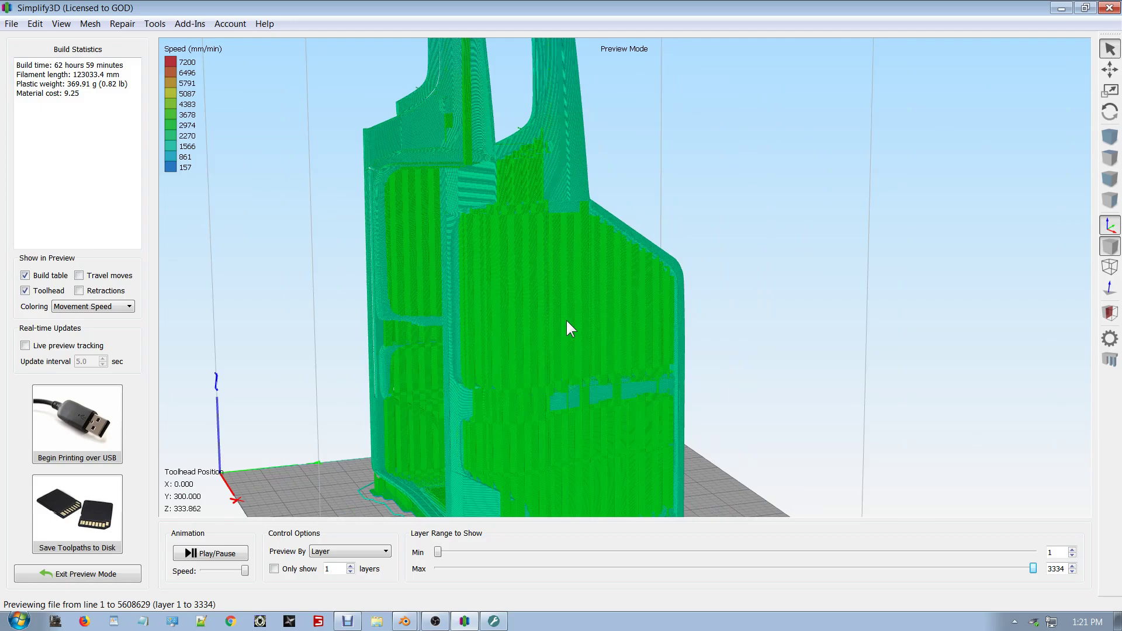
scroll(561, 321, "down", 3)
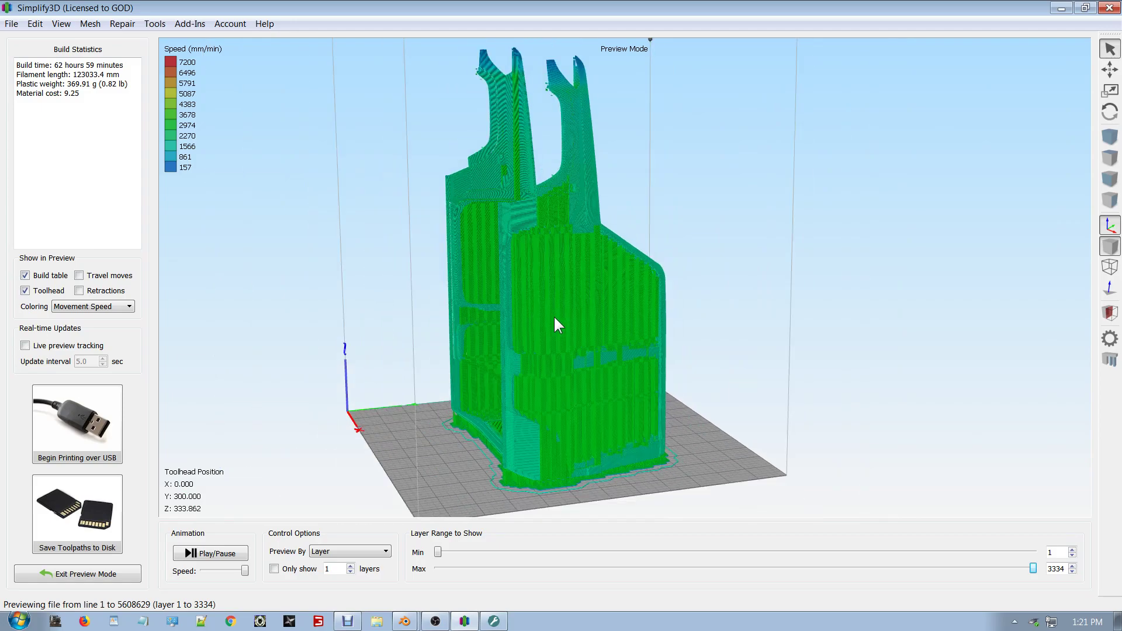